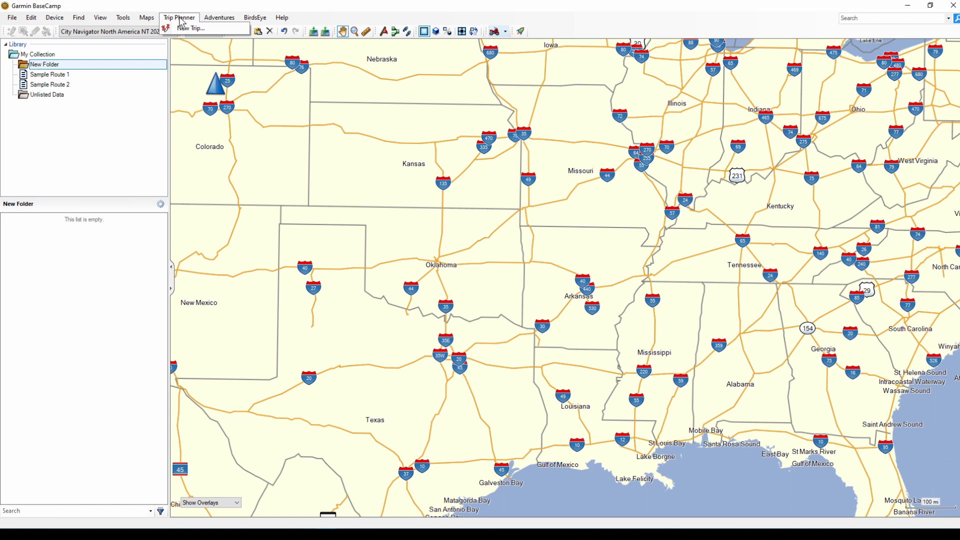
Start a new trip plan lasting 3 days, with the round trip option turned off.
click(184, 30)
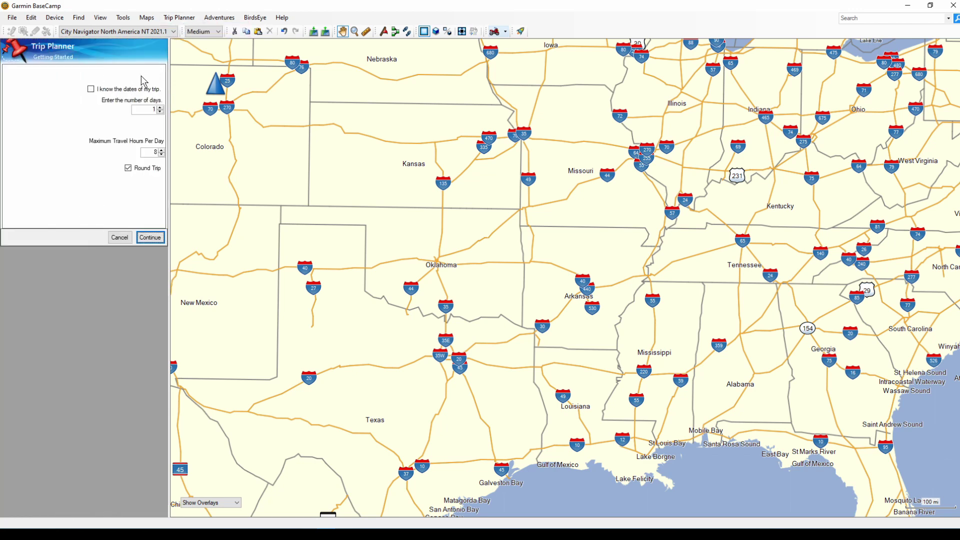
click(161, 107)
click(128, 169)
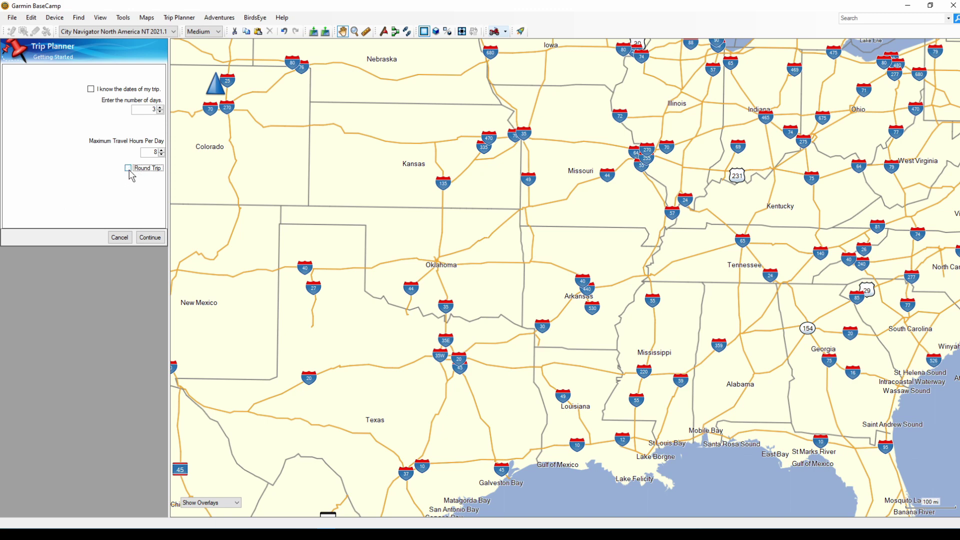
click(151, 239)
Set Atlanta as the trip's origin and Oklahoma City as its destination, and start the motorcycling trip.
click(144, 88)
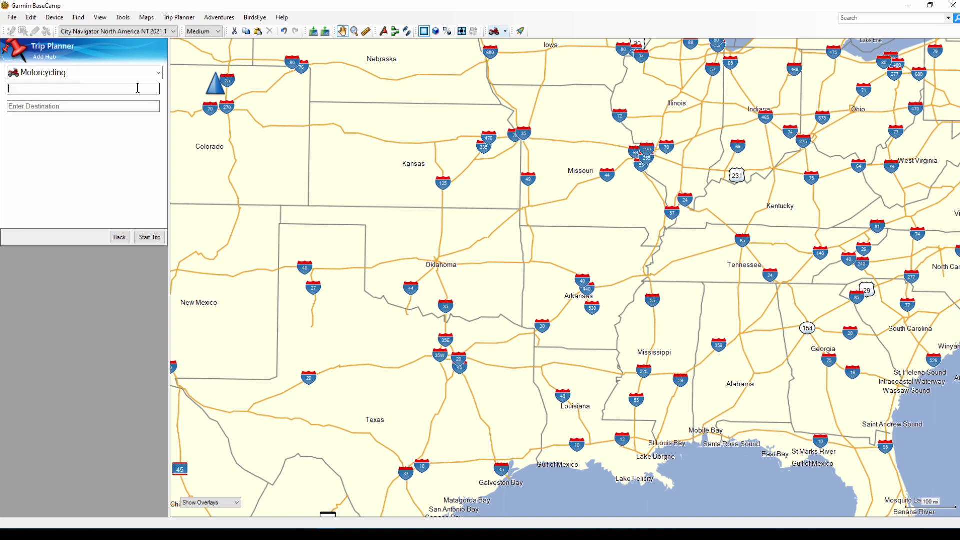
text(A)
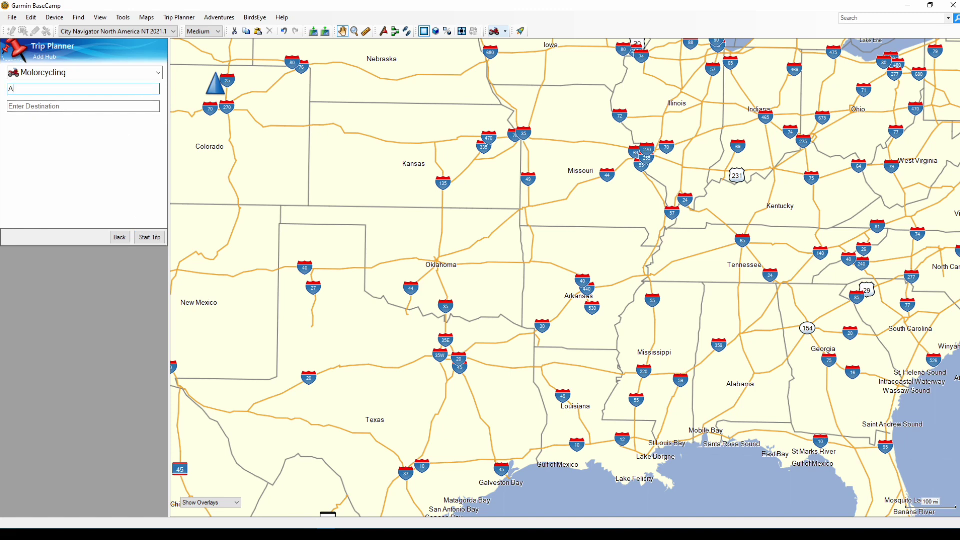
text(tlanta, ga)
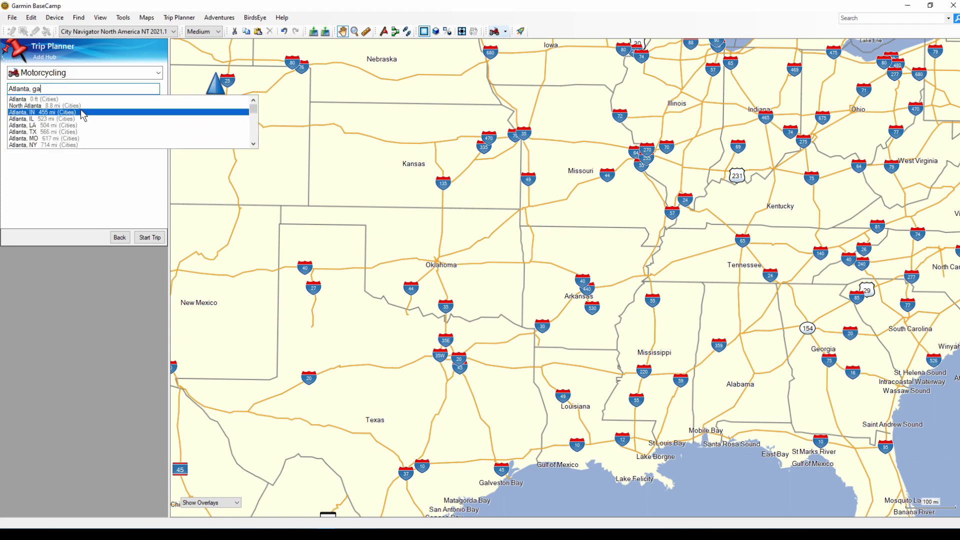
click(83, 99)
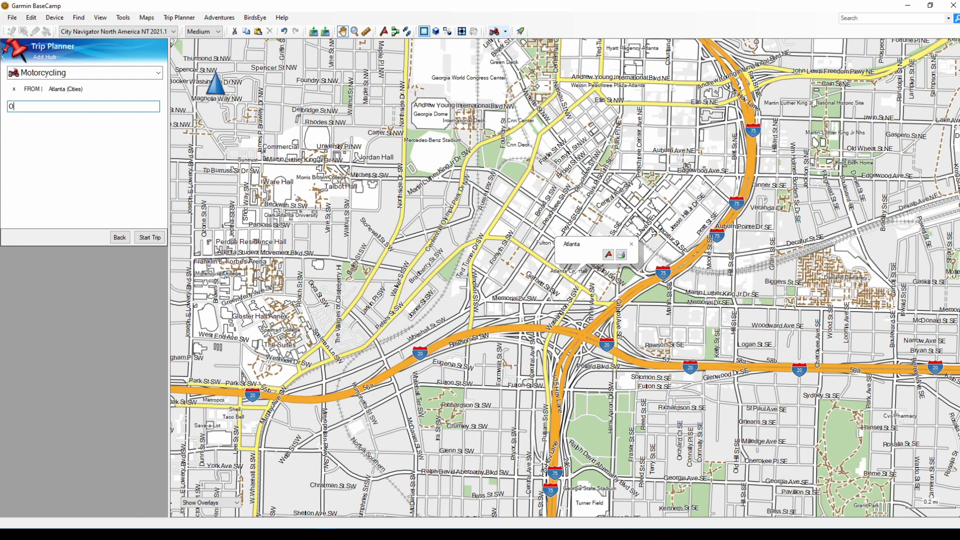
text(Oklahoma City, OK)
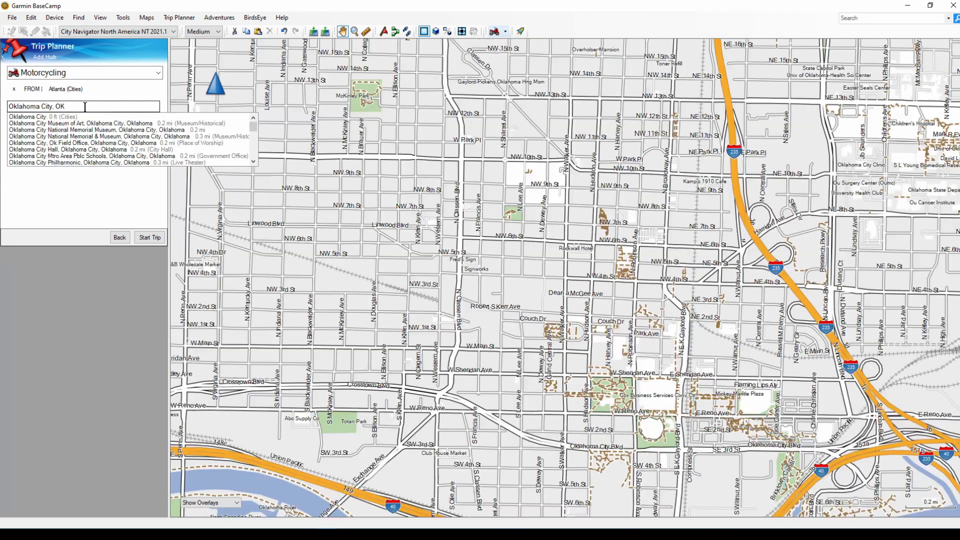
click(67, 117)
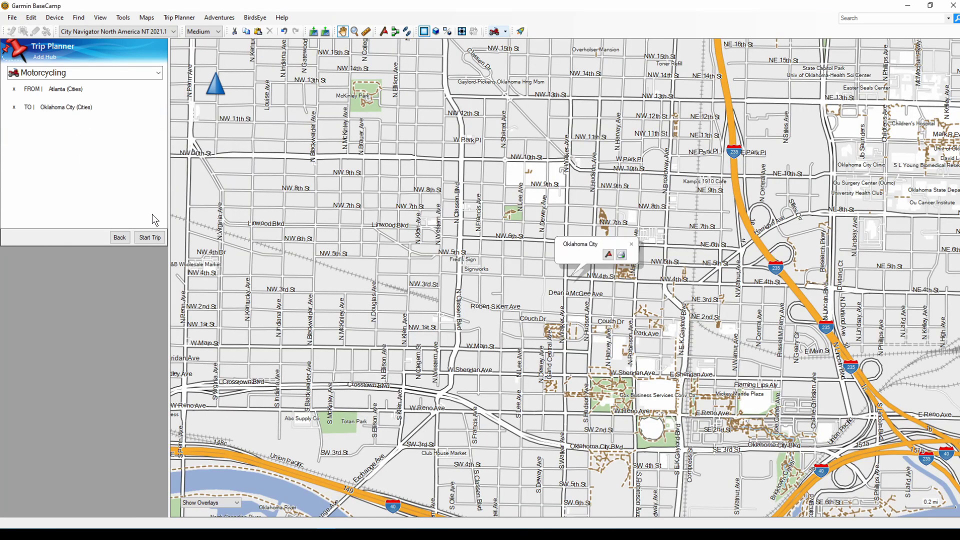
click(158, 238)
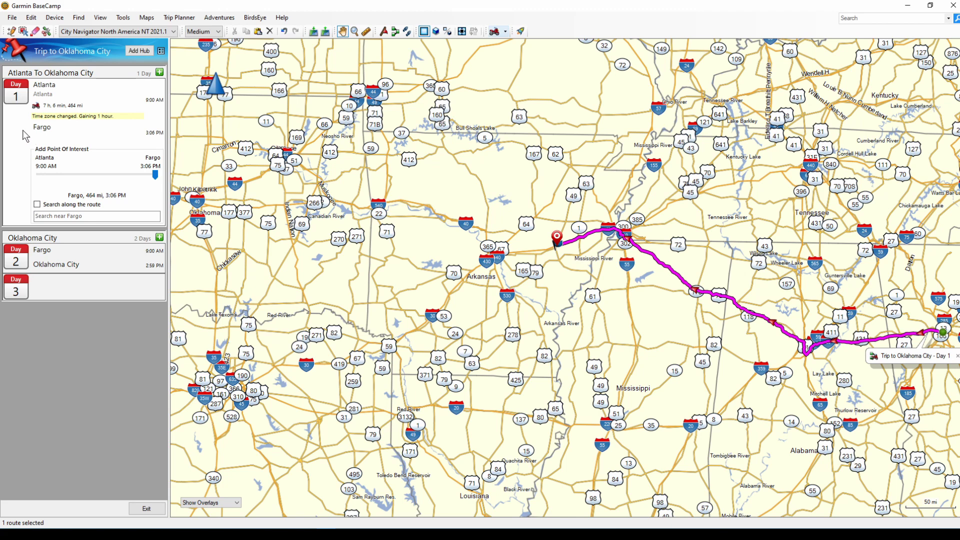
Set the Day 1 route's color to red in its advanced properties.
click(17, 262)
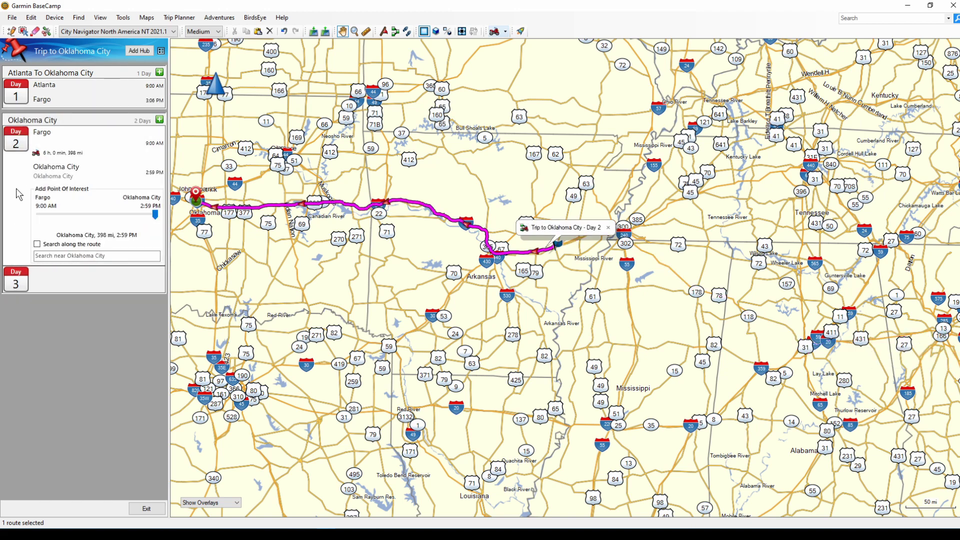
click(16, 98)
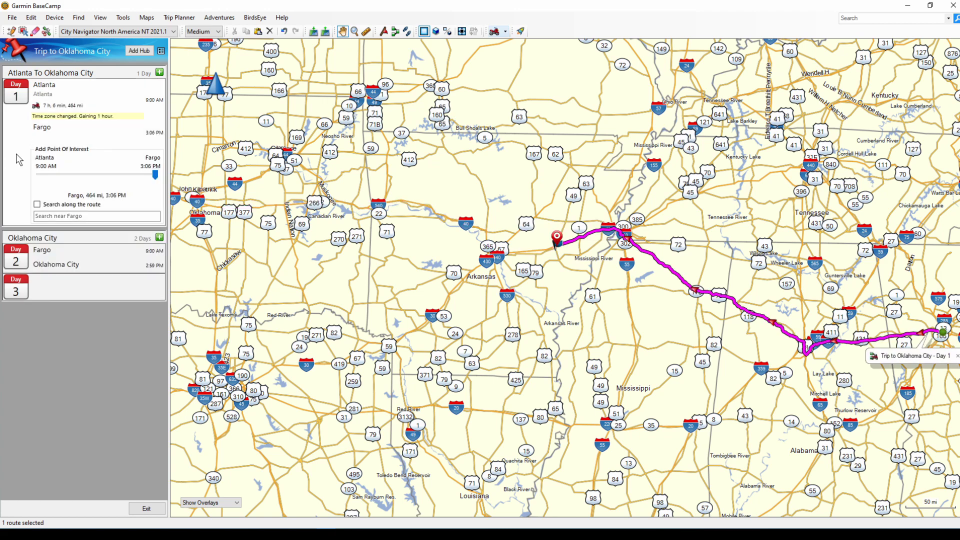
right_click(19, 100)
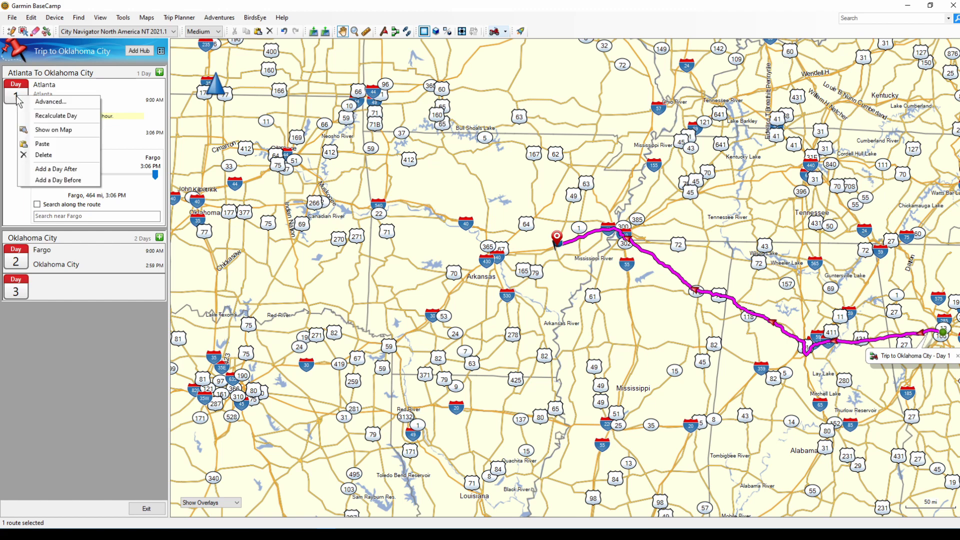
click(42, 102)
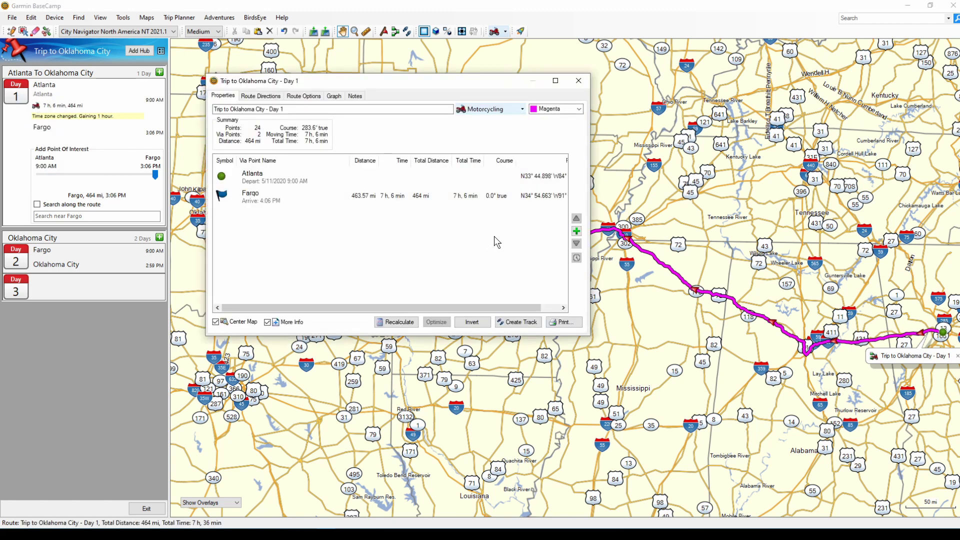
click(579, 110)
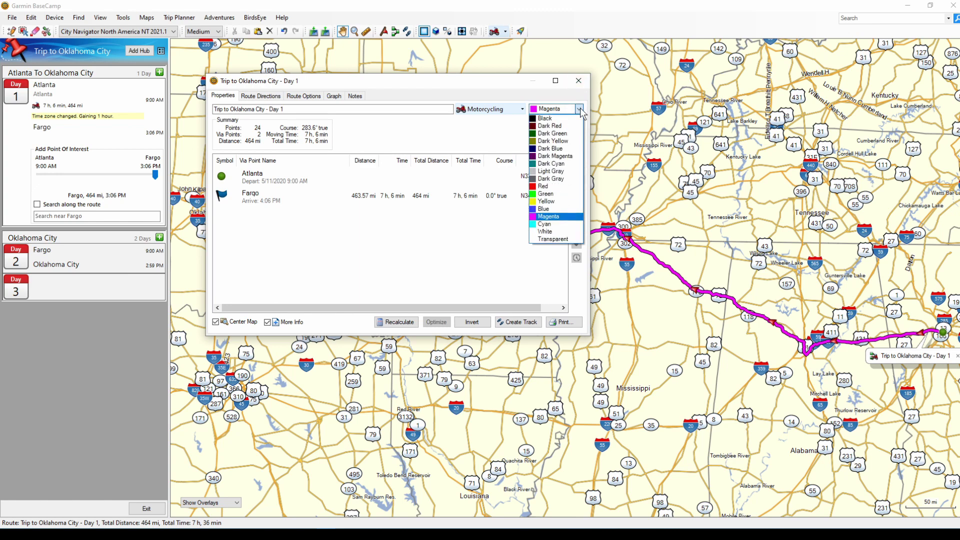
click(543, 186)
click(578, 81)
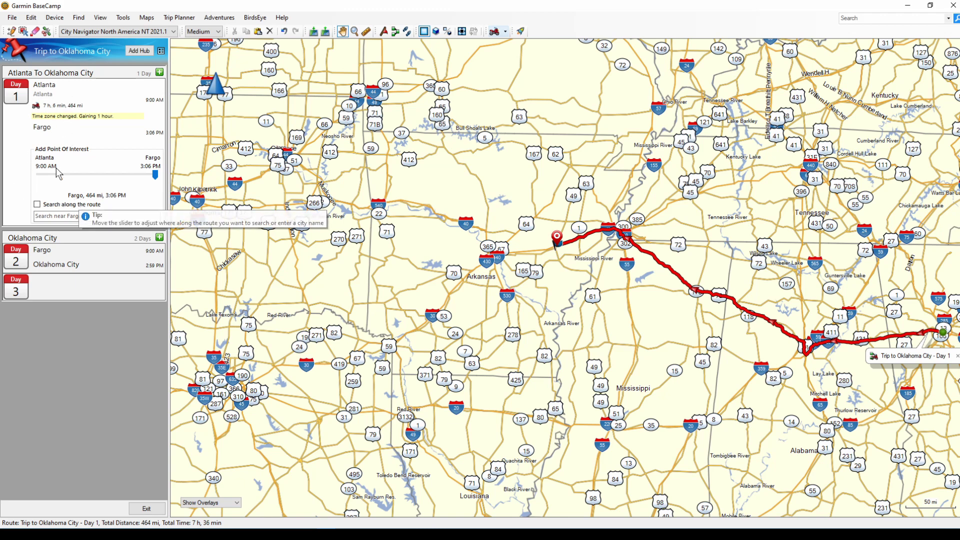
Search for Fuel near Hoover, about 148 mi along the Day 1 route, and add the Shell in Vestavia Hills as a stop.
click(103, 86)
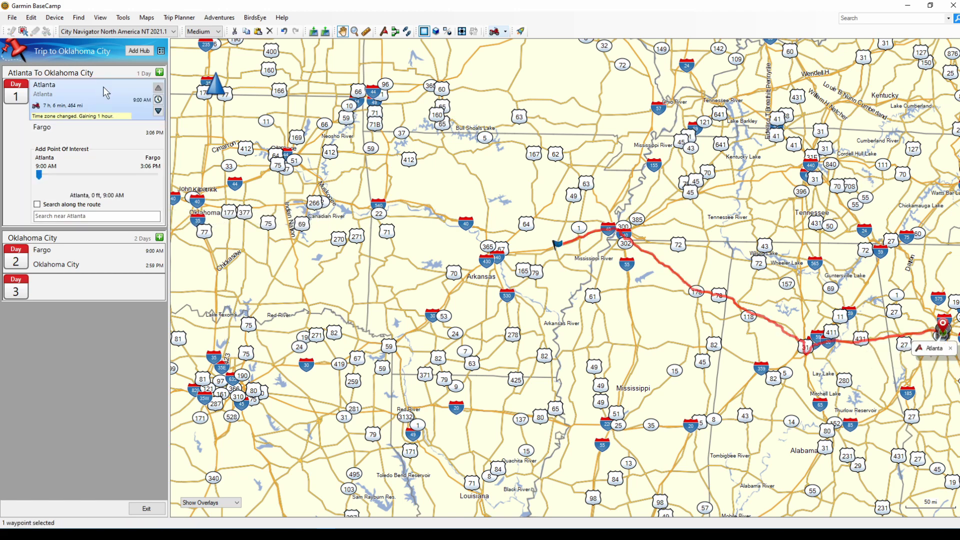
click(103, 134)
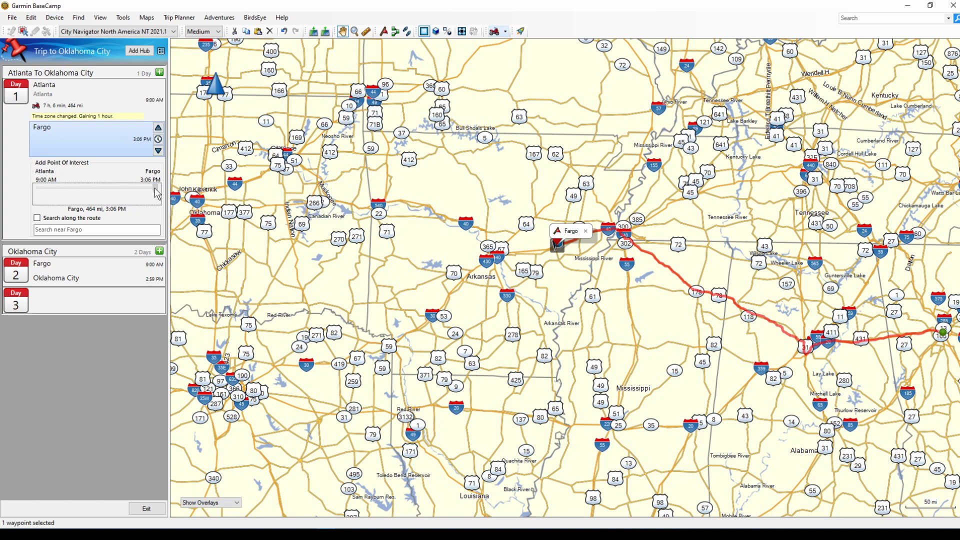
drag(154, 188, 59, 188)
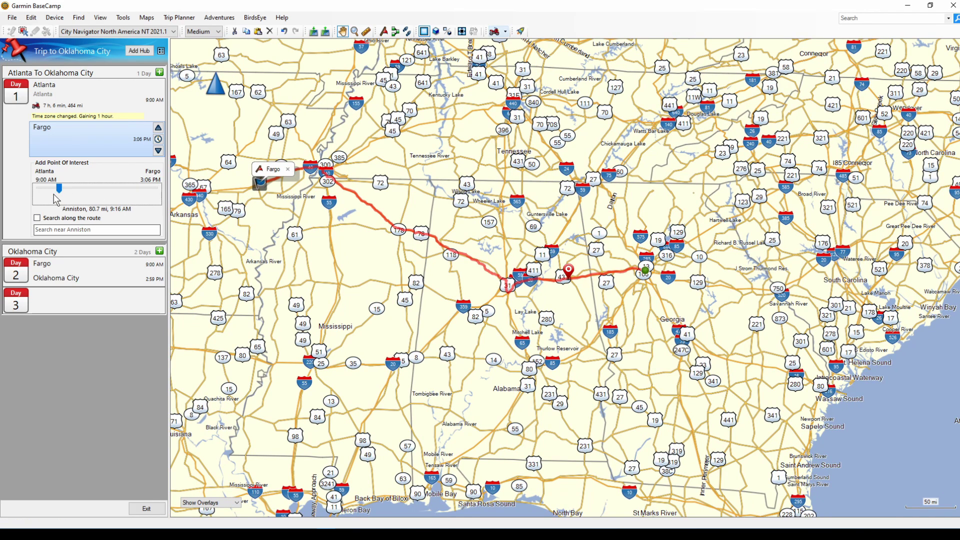
drag(59, 190, 77, 190)
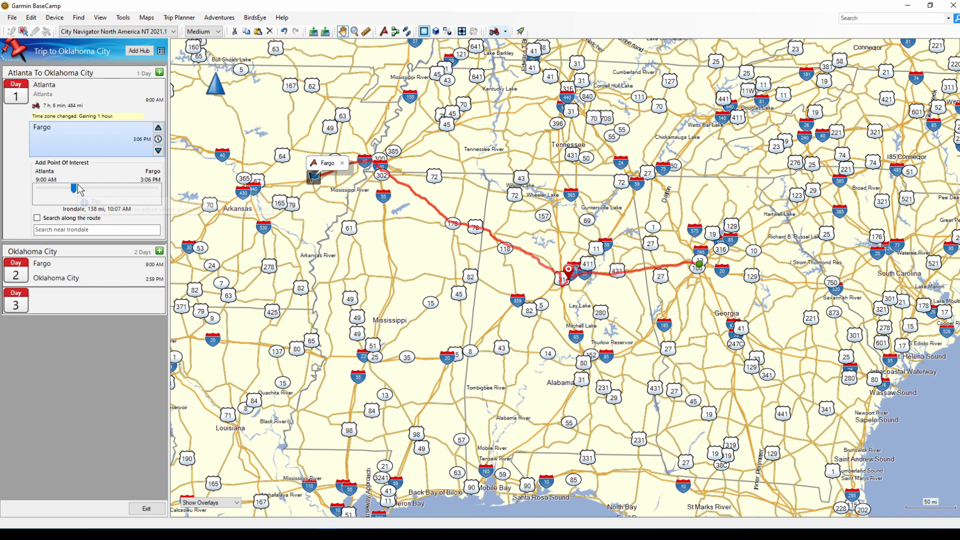
drag(78, 186, 76, 185)
click(91, 229)
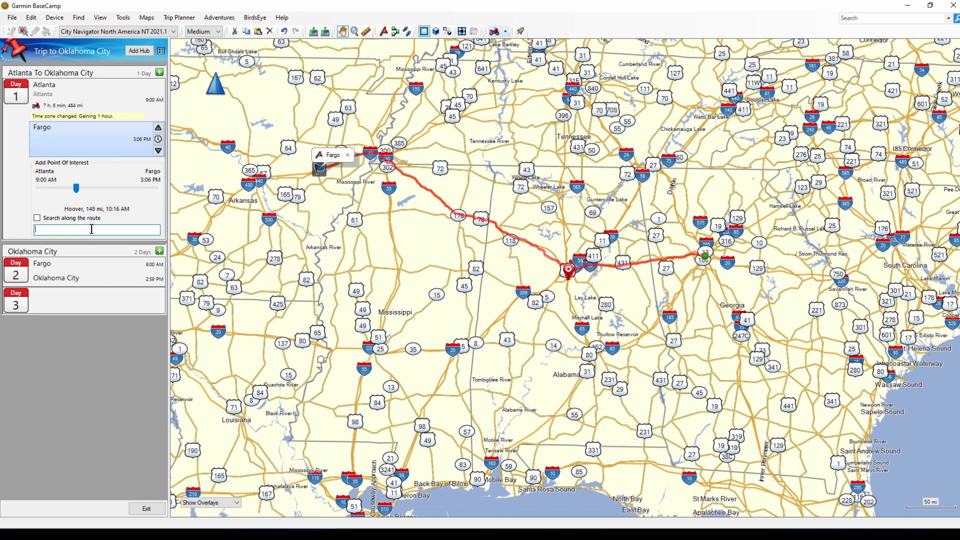
text(Fuel)
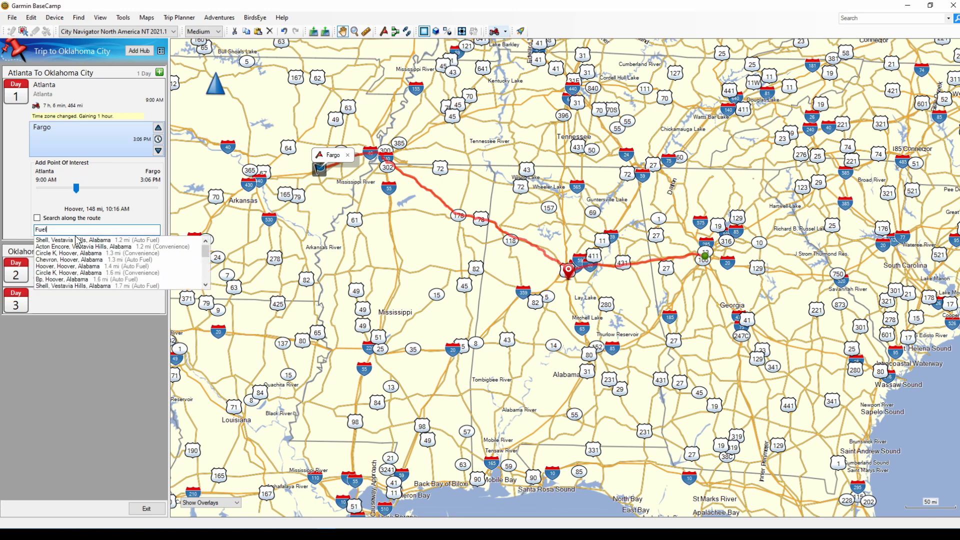
click(76, 240)
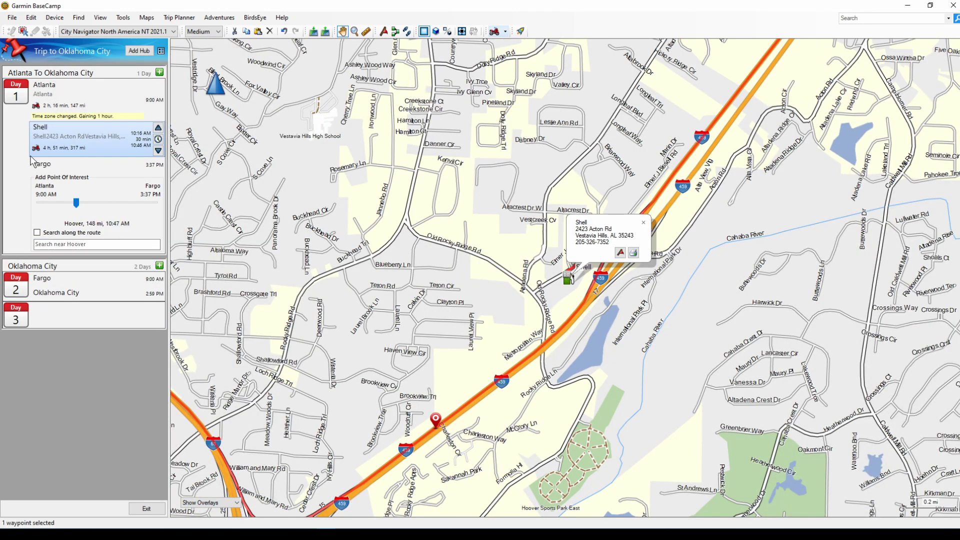
Search for Hotel near Sherman, about 302 mi along Day 1, and add Americas Best Value Inn Tupelo as the lodging.
click(83, 128)
key(Escape)
click(77, 202)
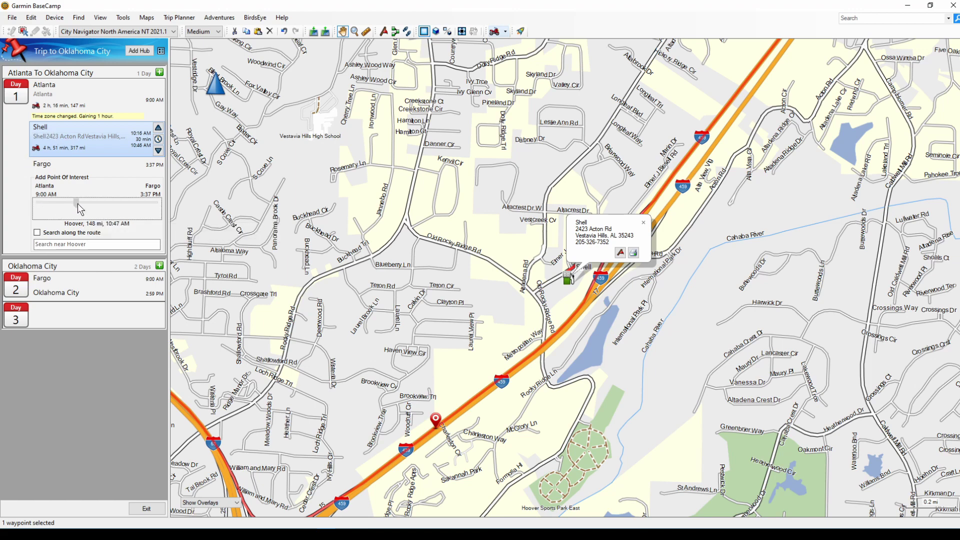
drag(77, 202, 116, 204)
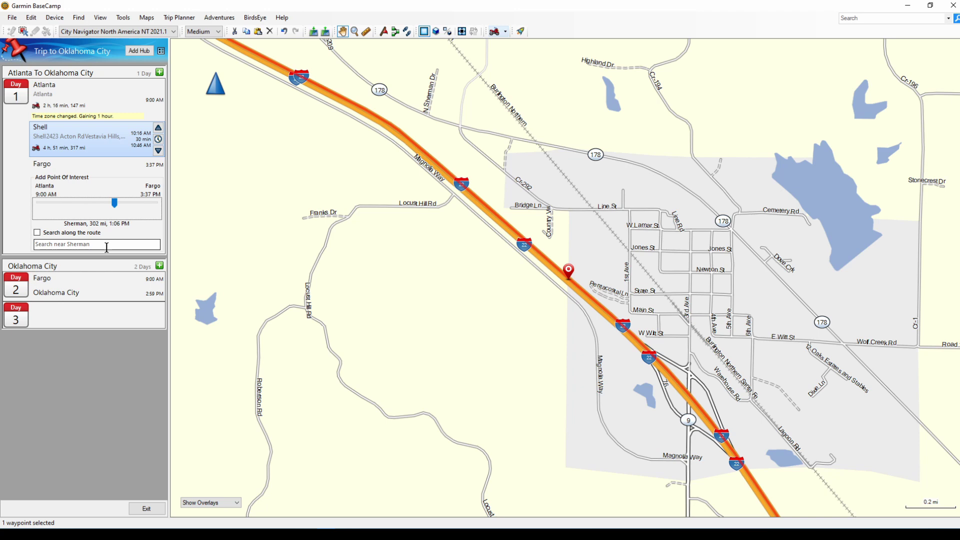
click(107, 245)
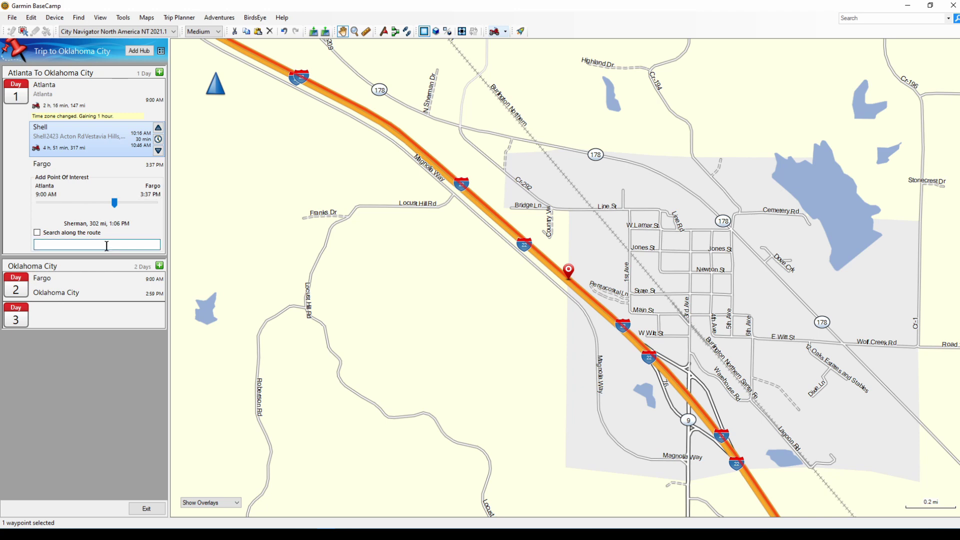
text(Hotel)
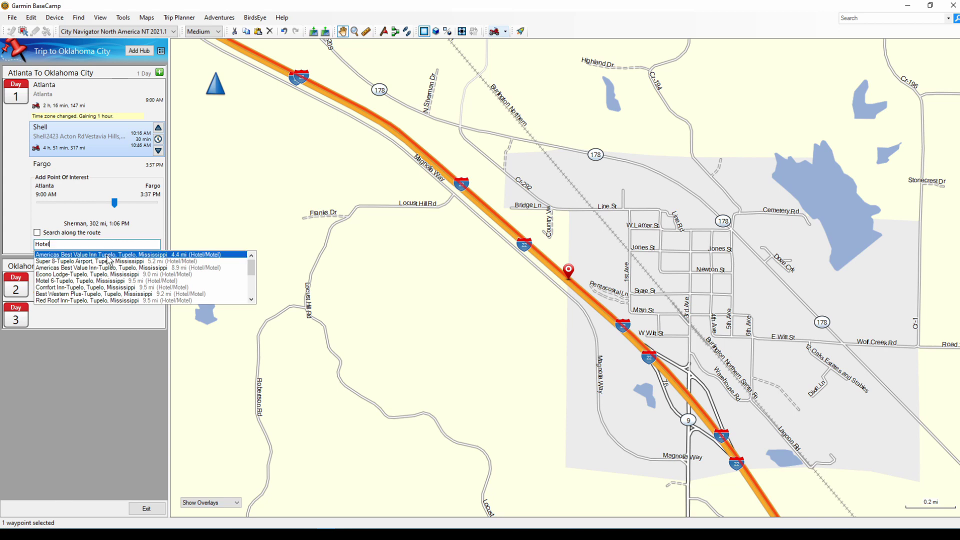
click(111, 255)
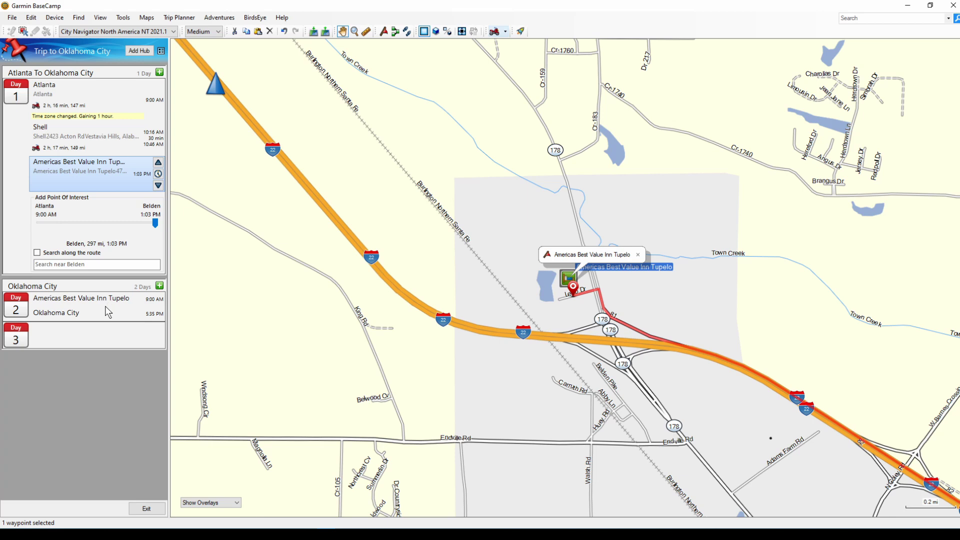
Search for Campground near Russellville, about 304 mi along Day 2, and add the Koa in Morrilton as lodging for the destination's remaining days.
click(15, 309)
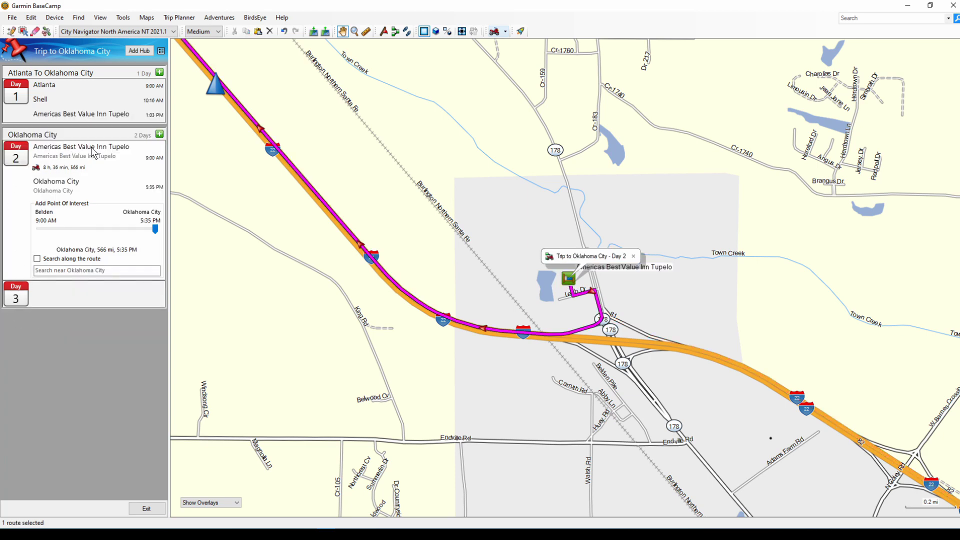
click(22, 104)
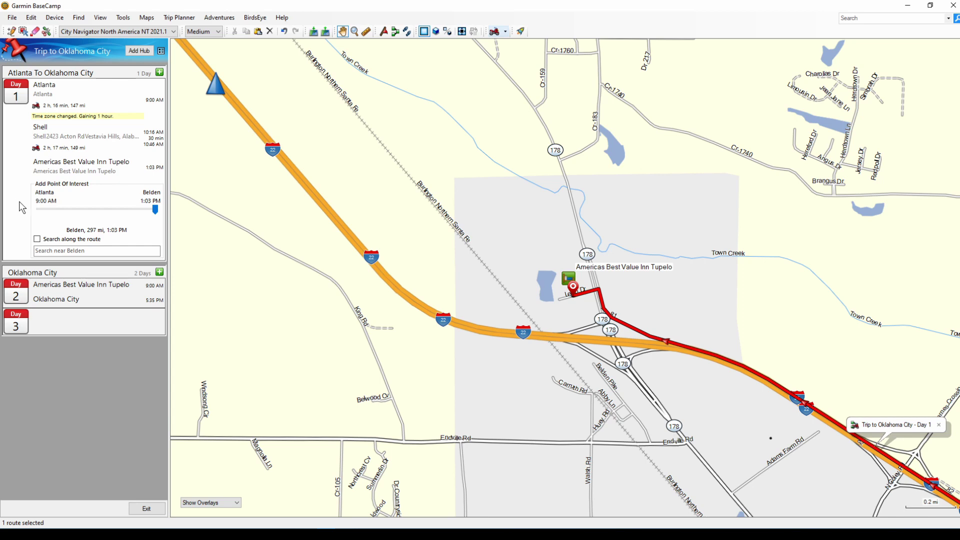
click(20, 303)
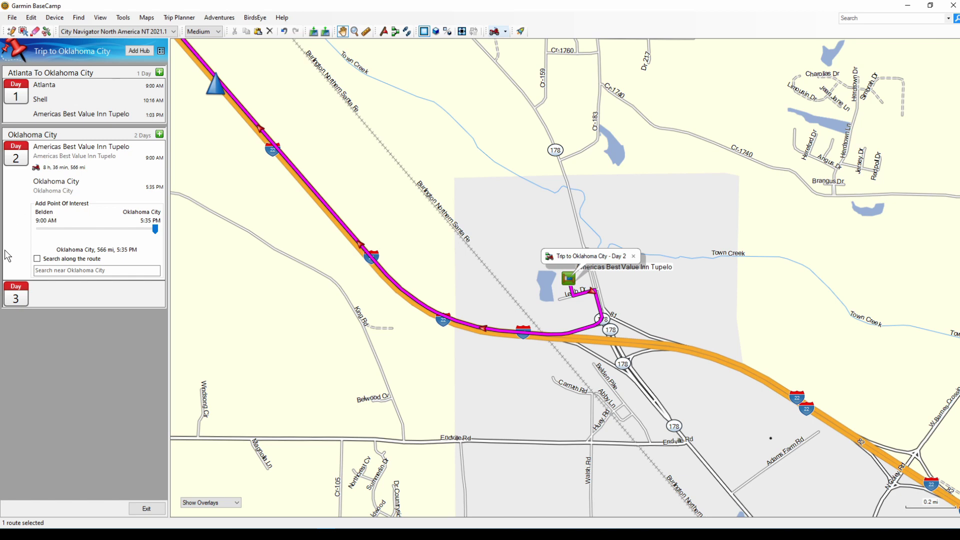
click(155, 229)
drag(156, 229, 101, 222)
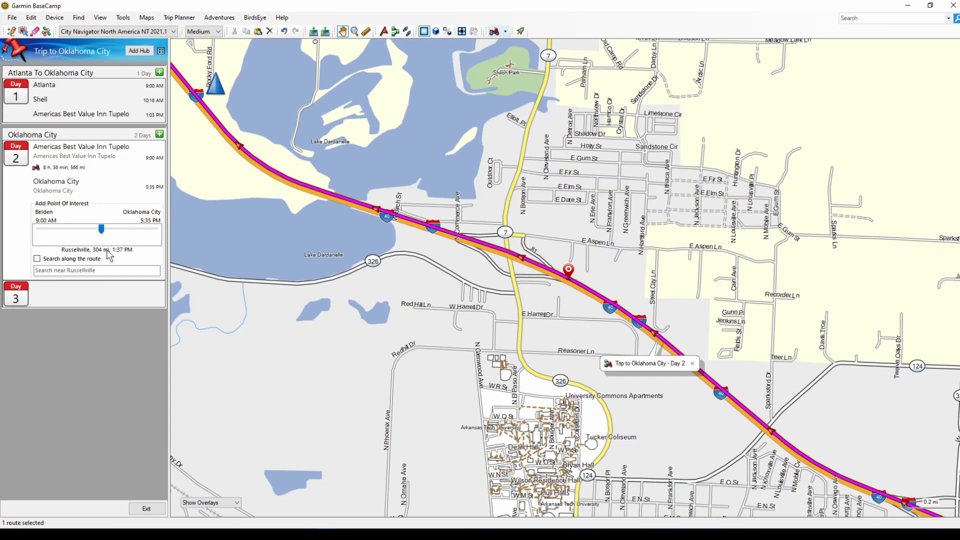
click(107, 271)
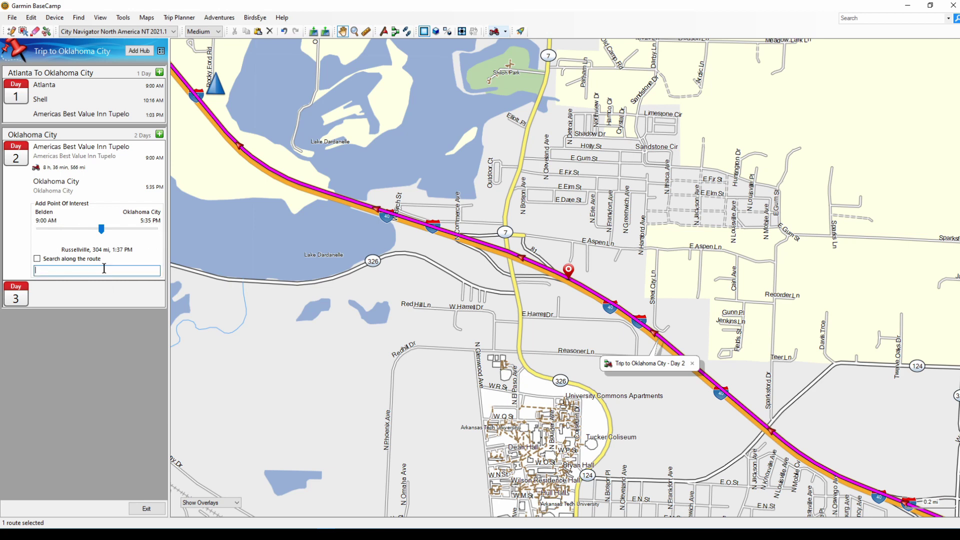
text(camp)
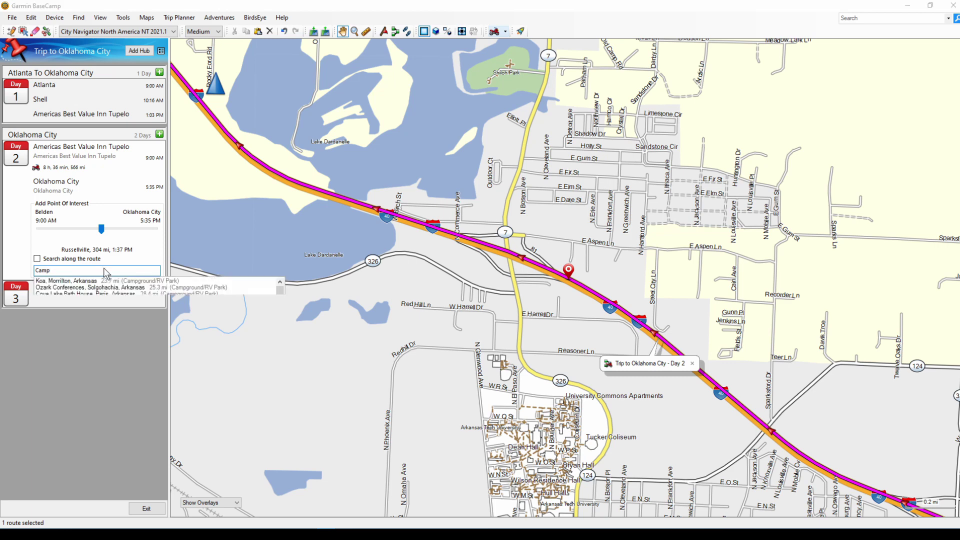
text(ground)
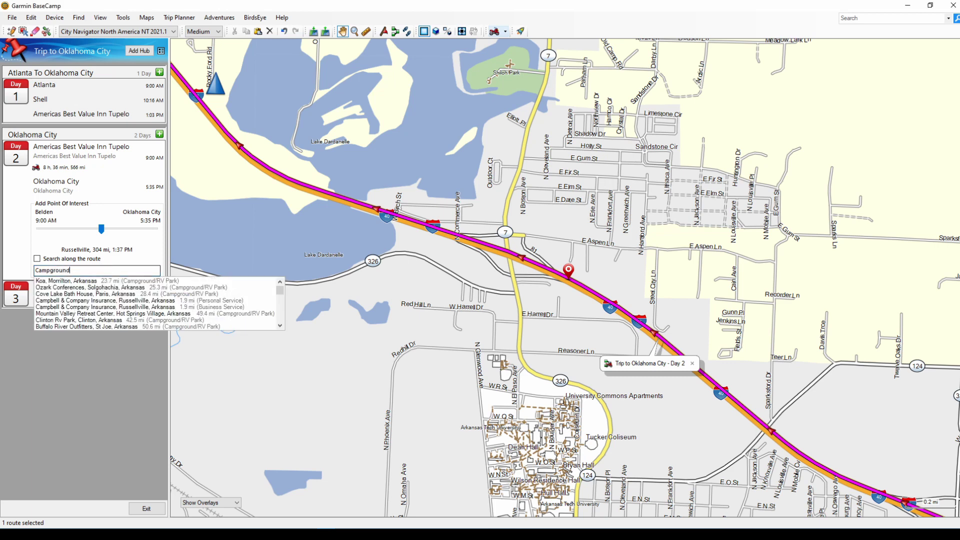
click(79, 281)
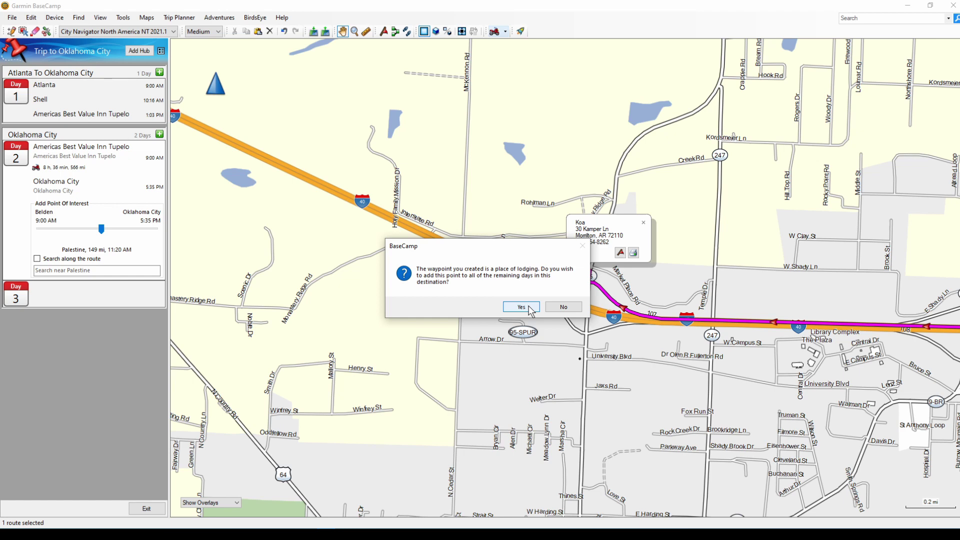
click(521, 307)
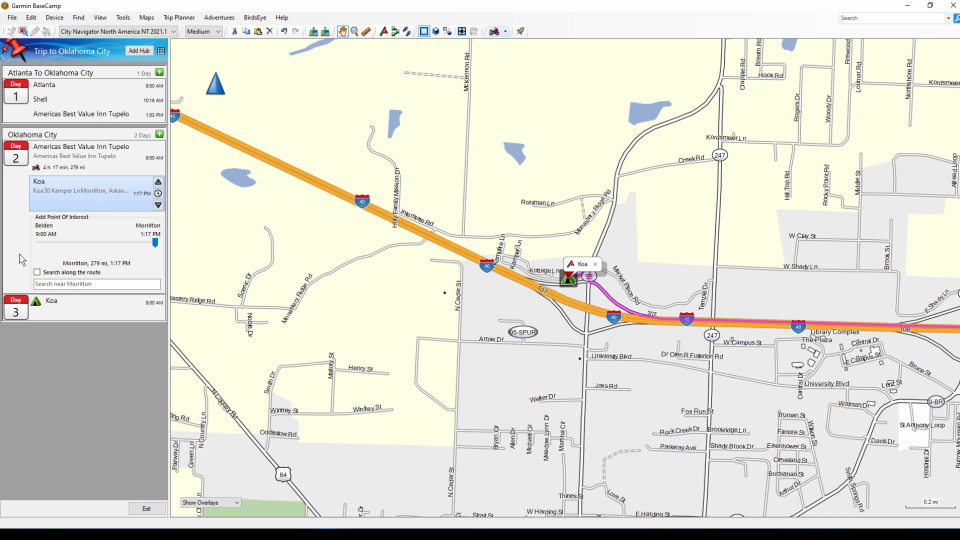
Add the city of Oklahoma City, OK as the Day 3 destination after the Koa start.
click(19, 310)
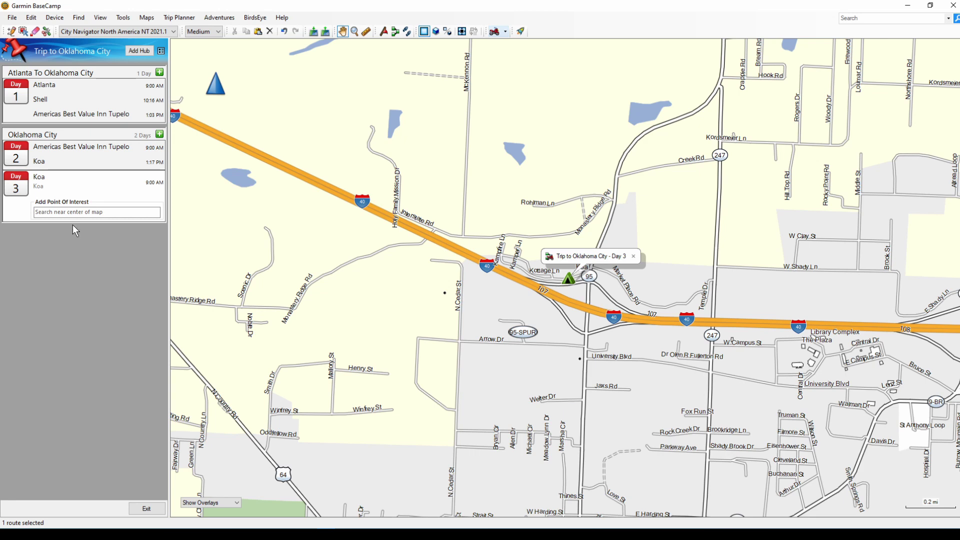
click(85, 213)
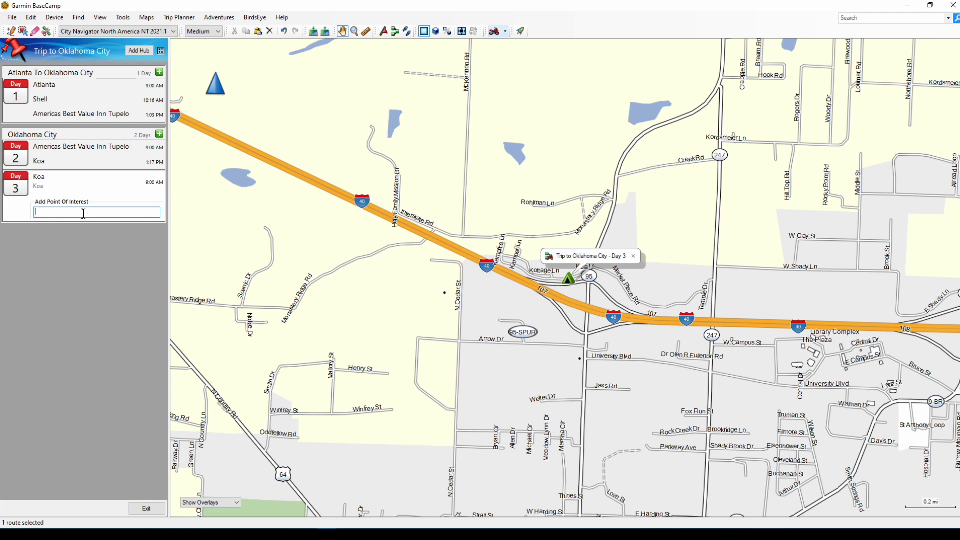
text(Oklahoma City)
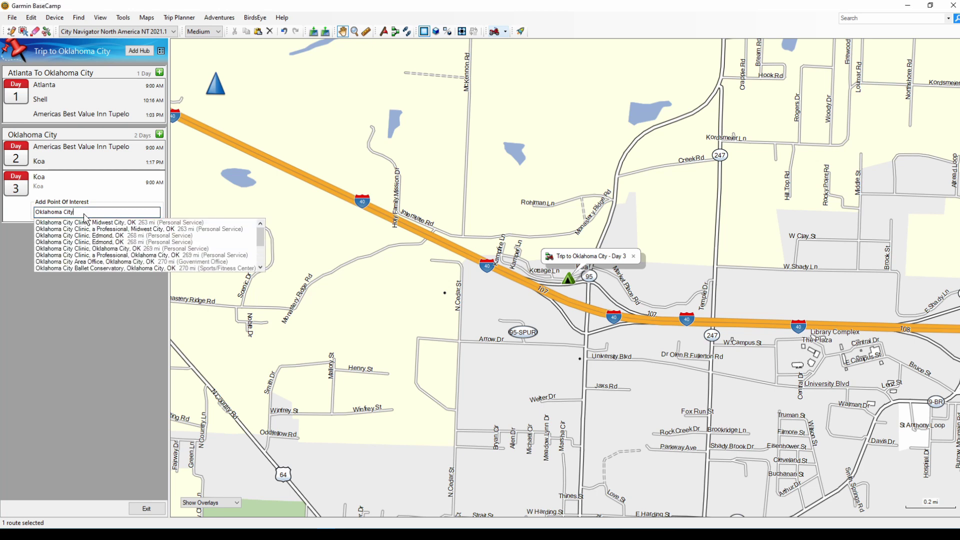
text(, OK)
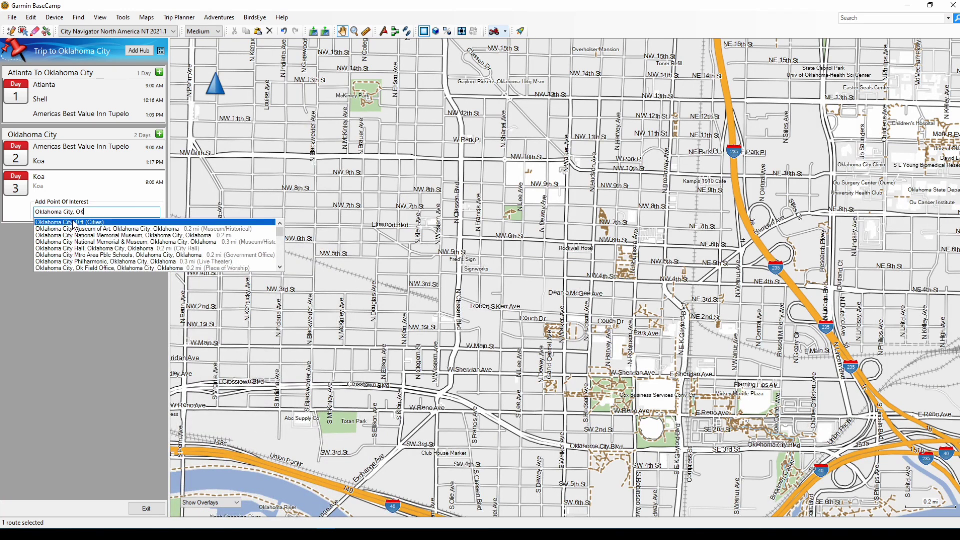
click(83, 222)
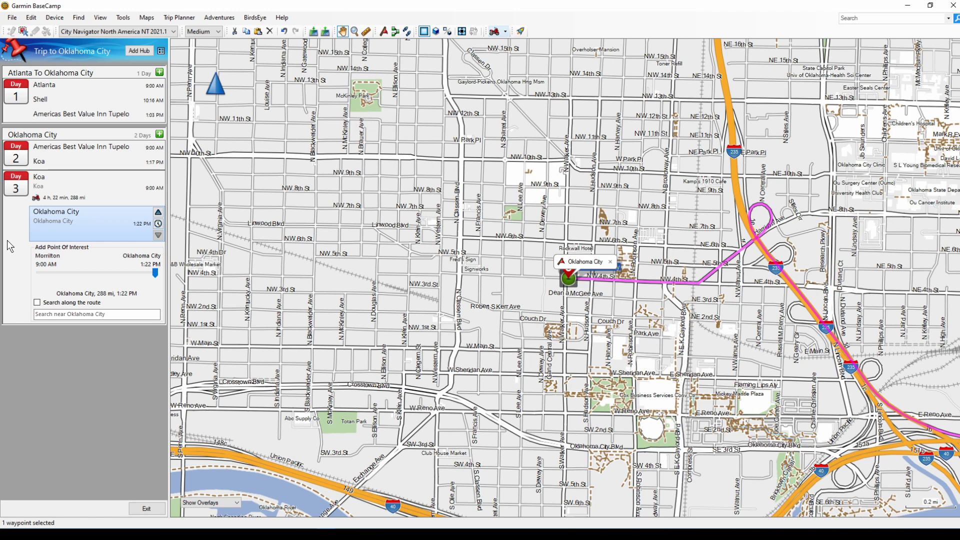
Set the Day 3 route's color to green in its advanced properties.
right_click(18, 191)
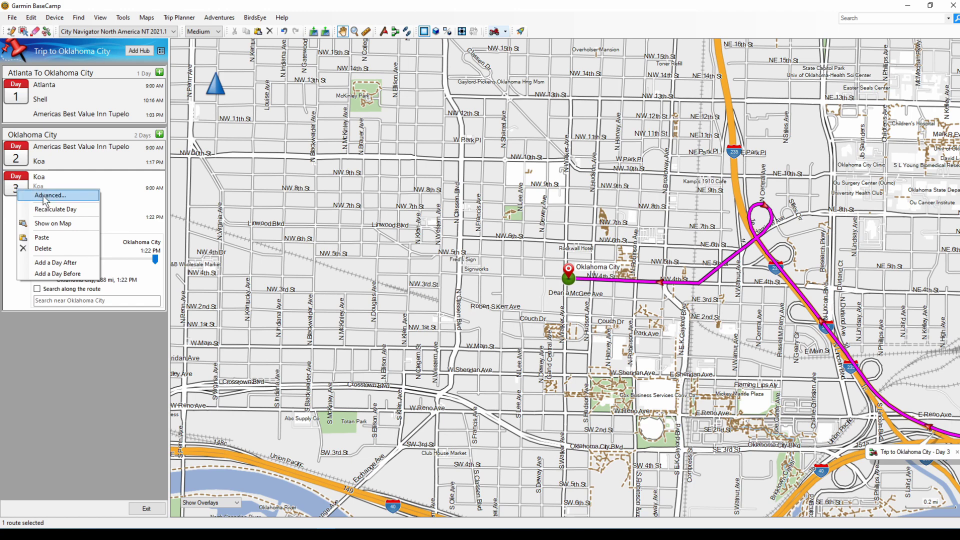
click(44, 197)
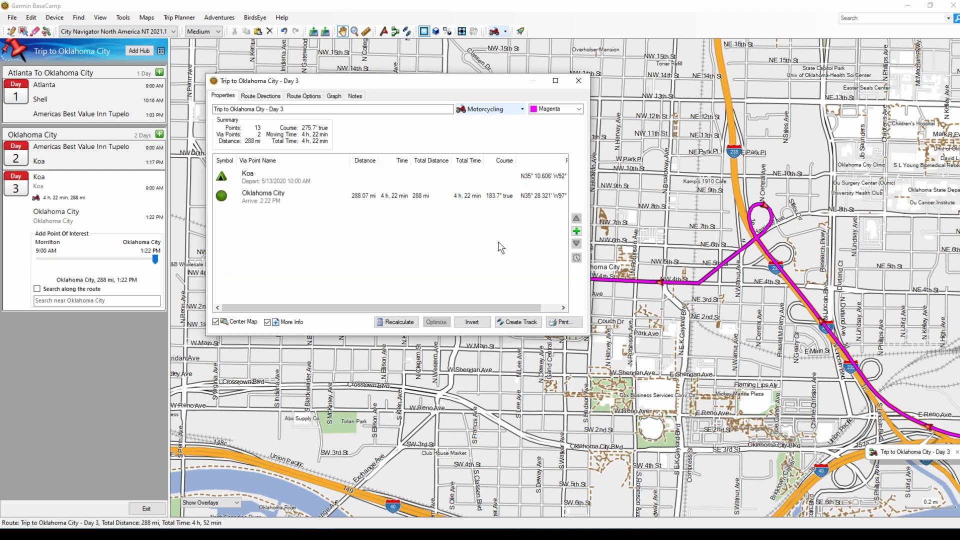
click(579, 111)
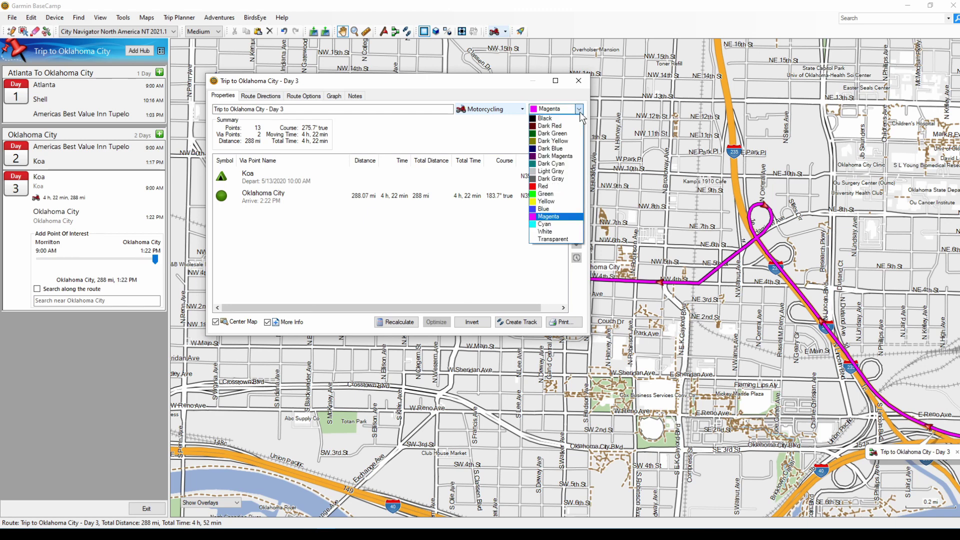
click(547, 194)
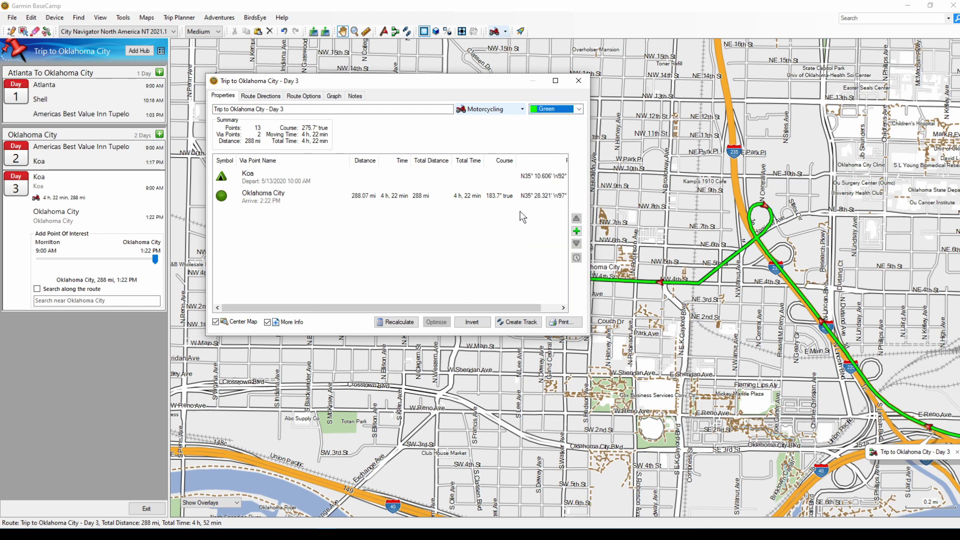
click(580, 80)
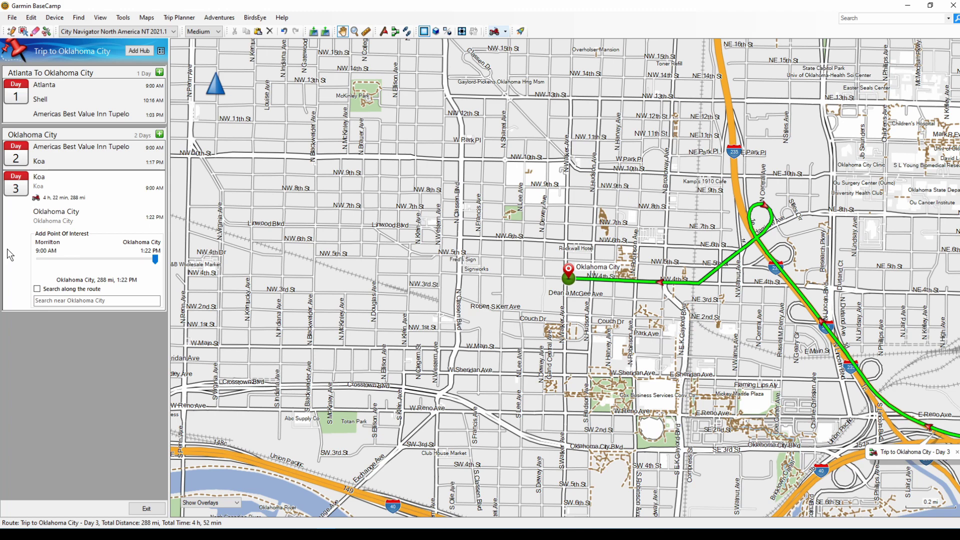
Review the Day 2 route, and show the whole Day 1 route on the map.
click(17, 156)
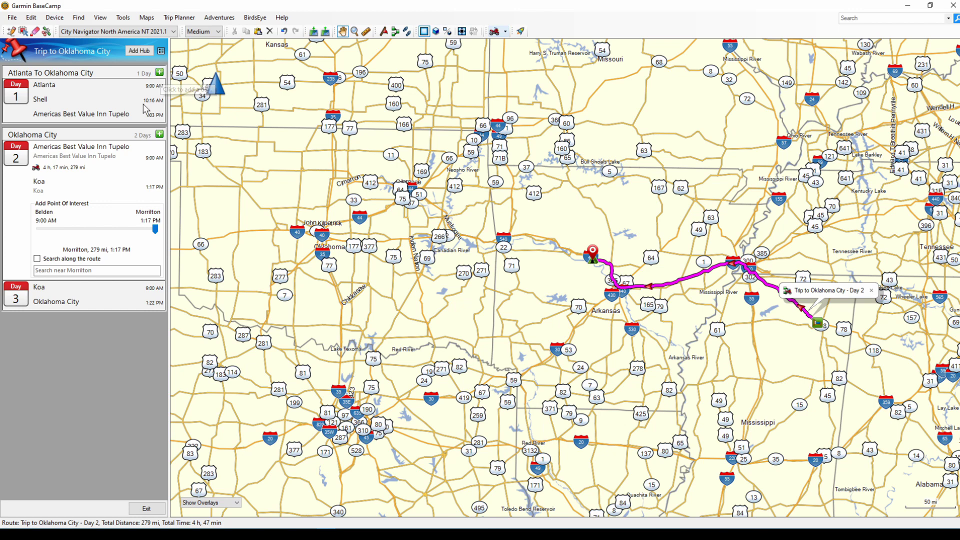
right_click(15, 100)
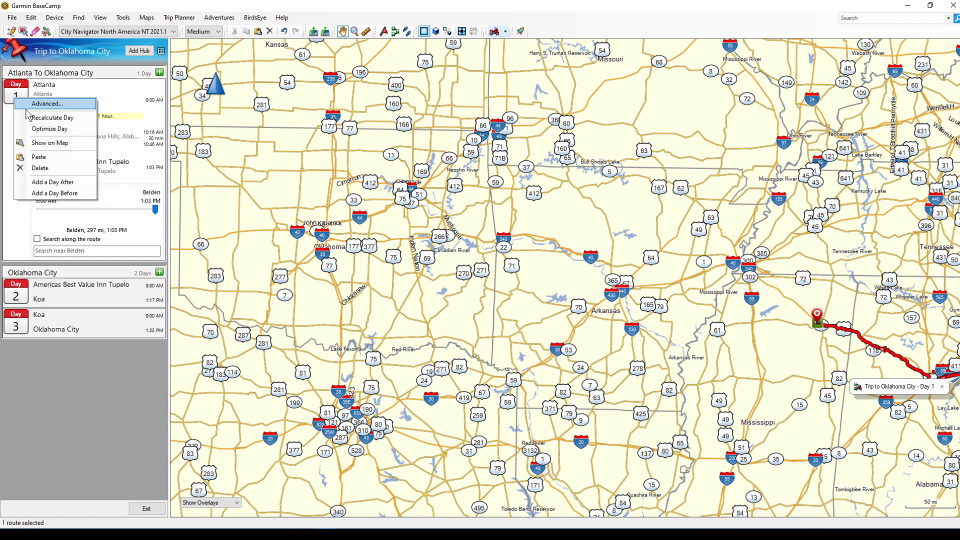
click(58, 143)
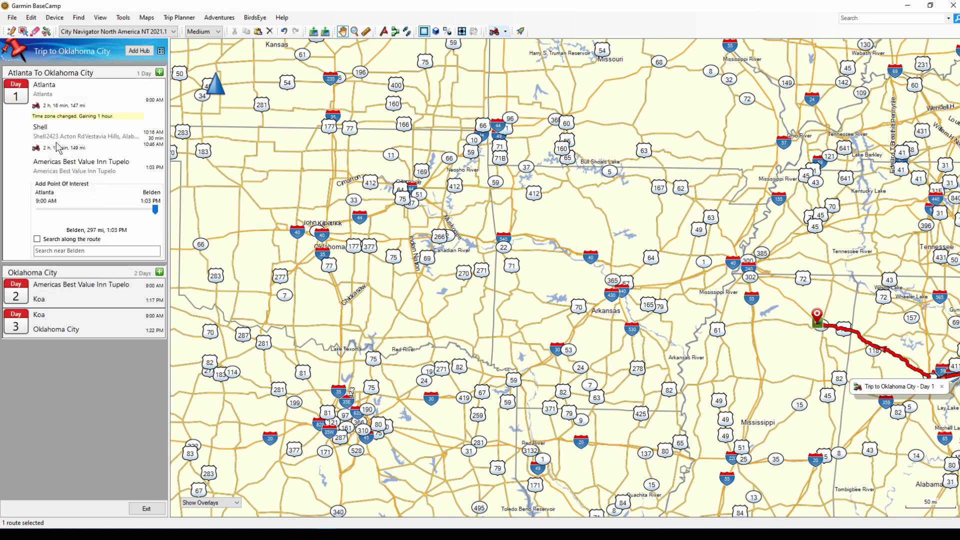
right_click(17, 101)
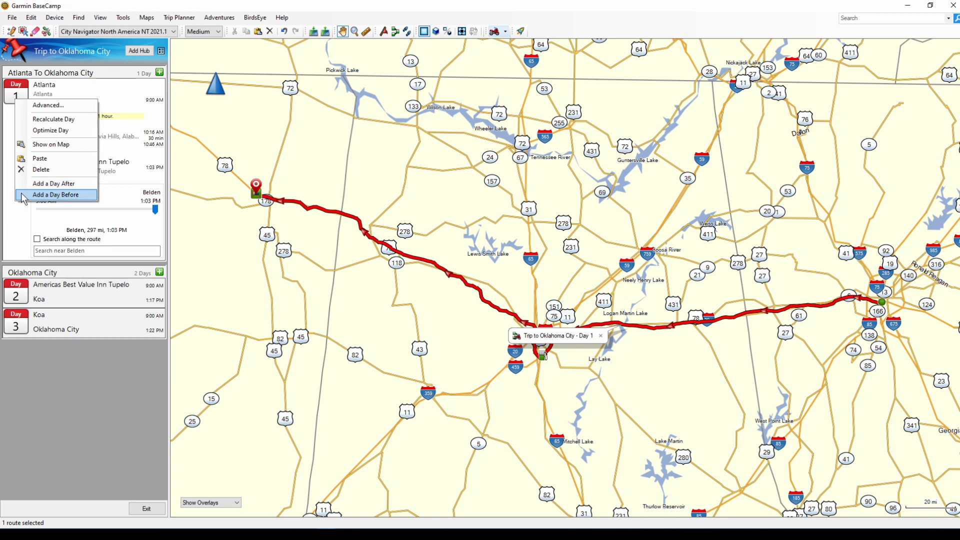
click(16, 227)
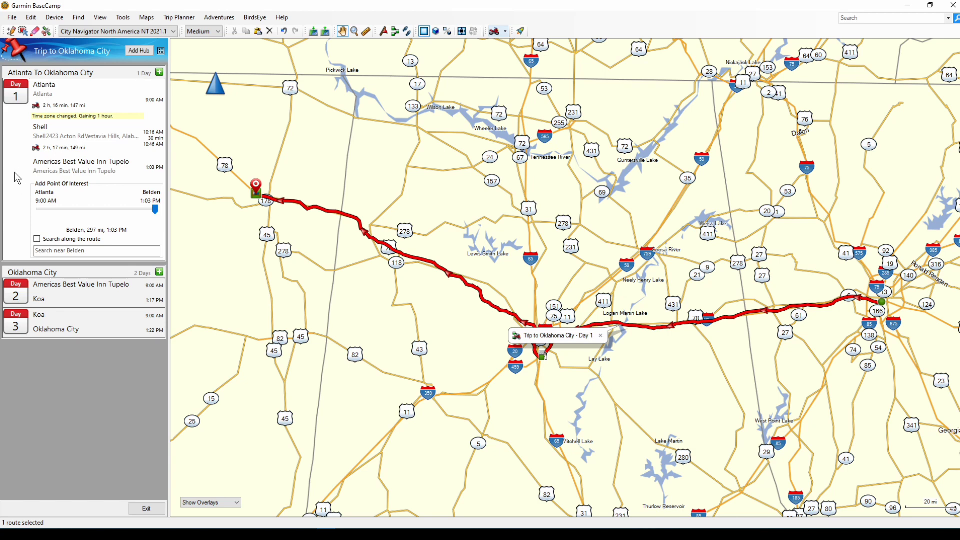
Add a day after Day 1, search for Tupelo museum in it, and add the Tupelo Automobile Museum as a stop.
right_click(17, 102)
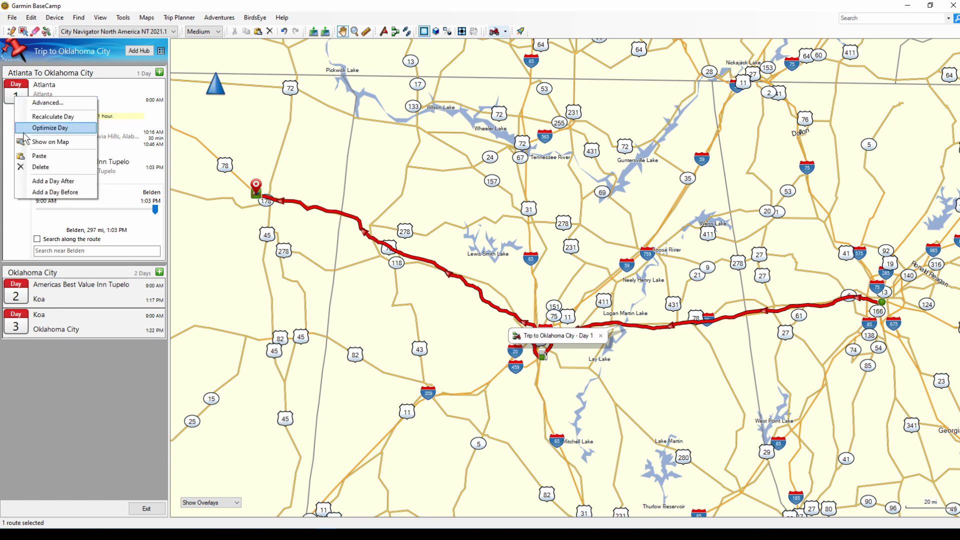
click(28, 183)
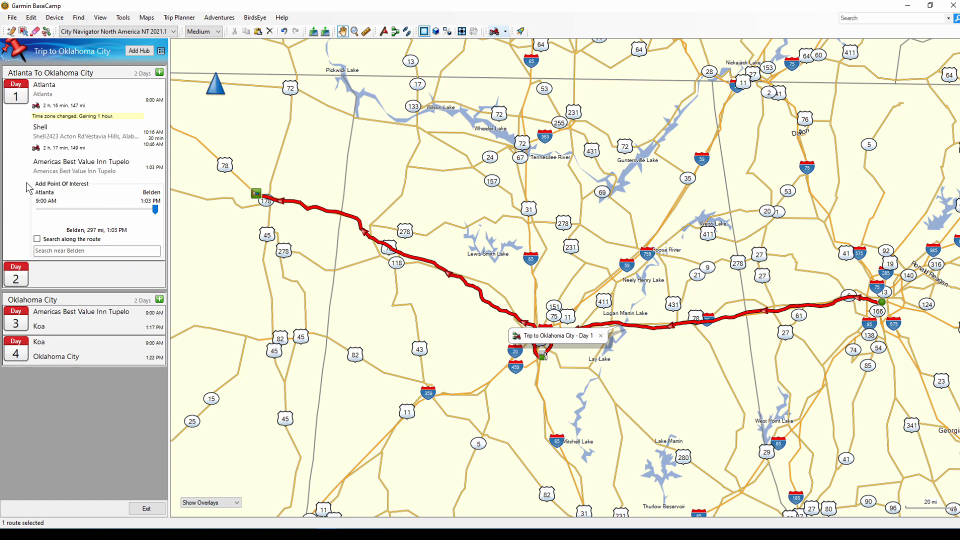
click(20, 281)
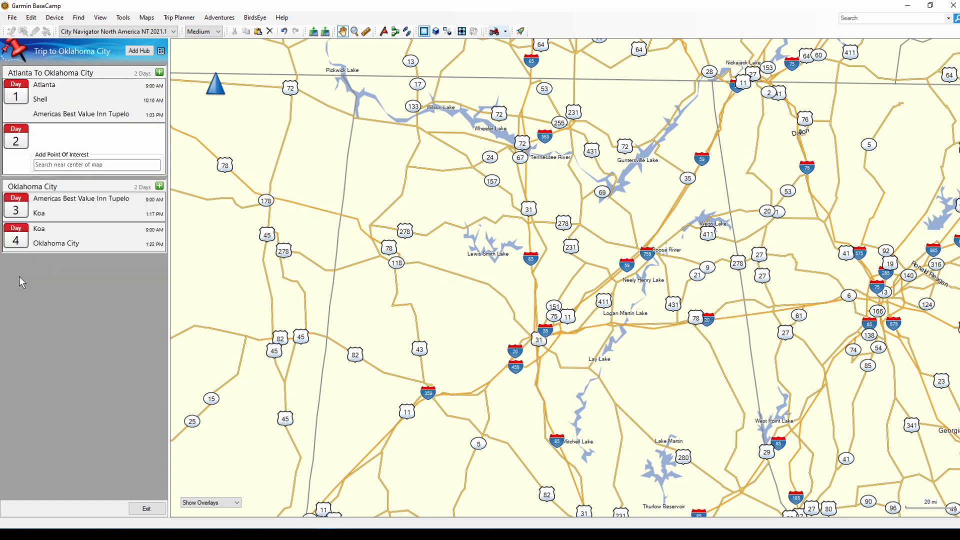
click(93, 166)
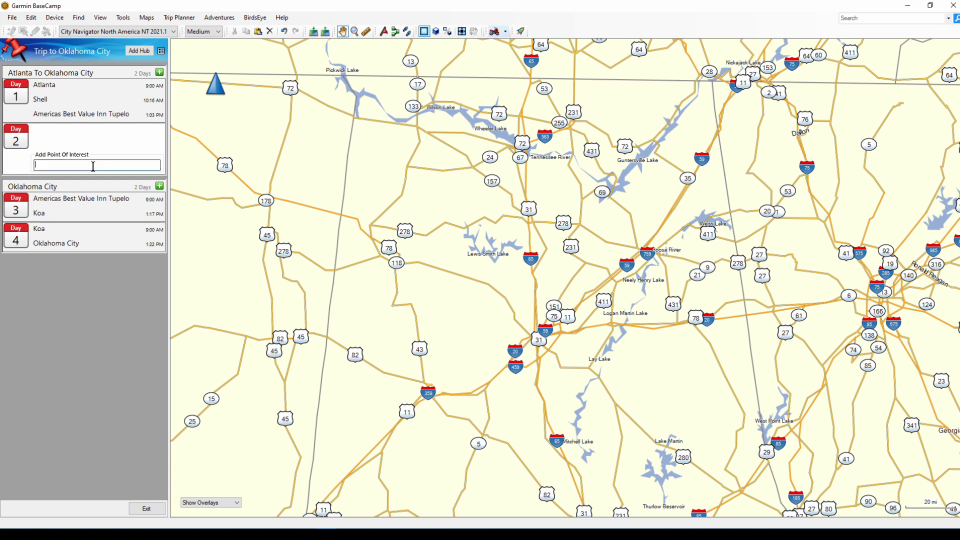
text(Tupelo museum)
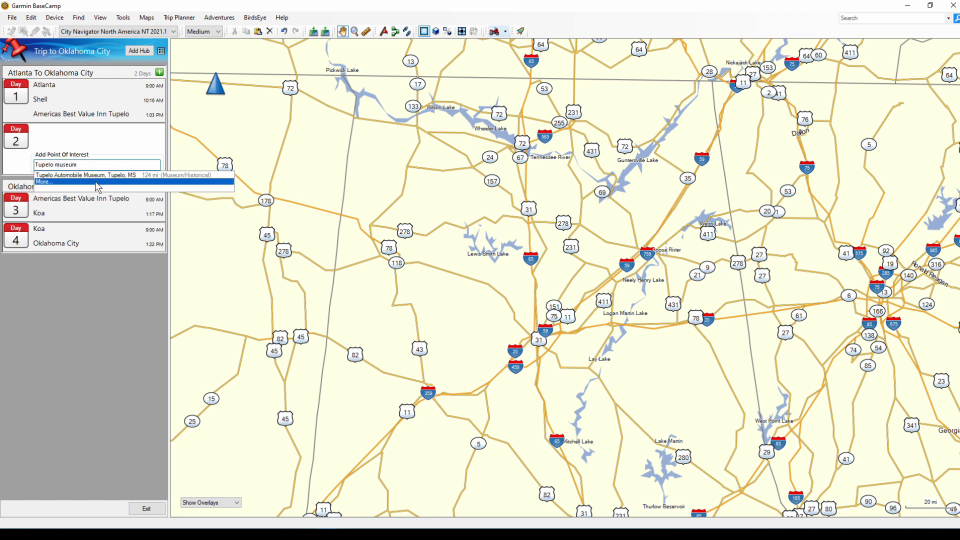
click(102, 175)
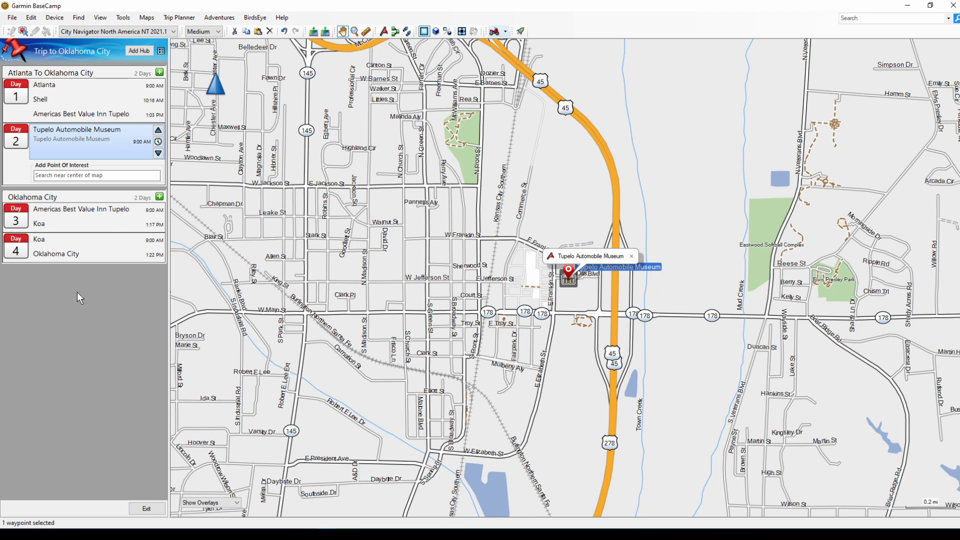
Add the Americas Best Value Inn Tupelo waypoint to Day 2 and move it ahead of the Tupelo Automobile Museum.
click(87, 176)
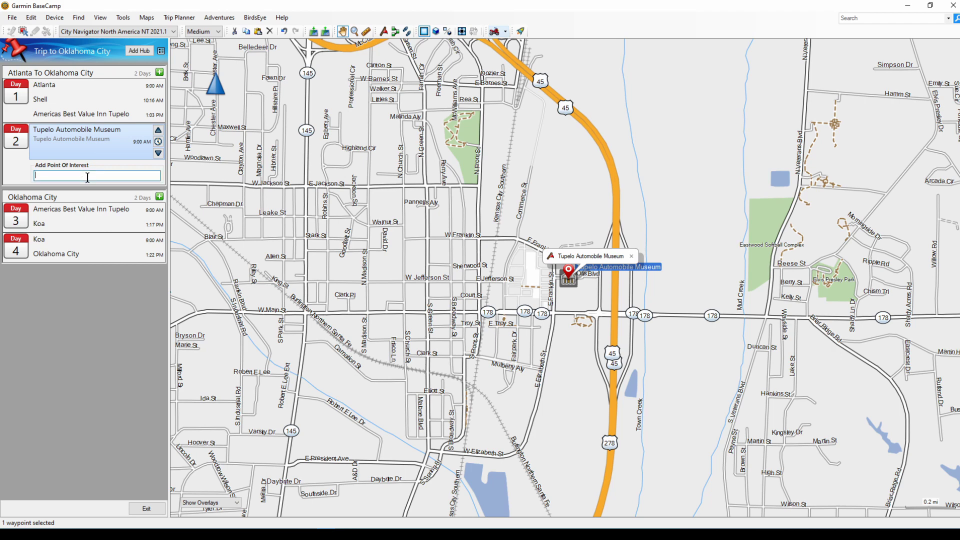
text(Americas)
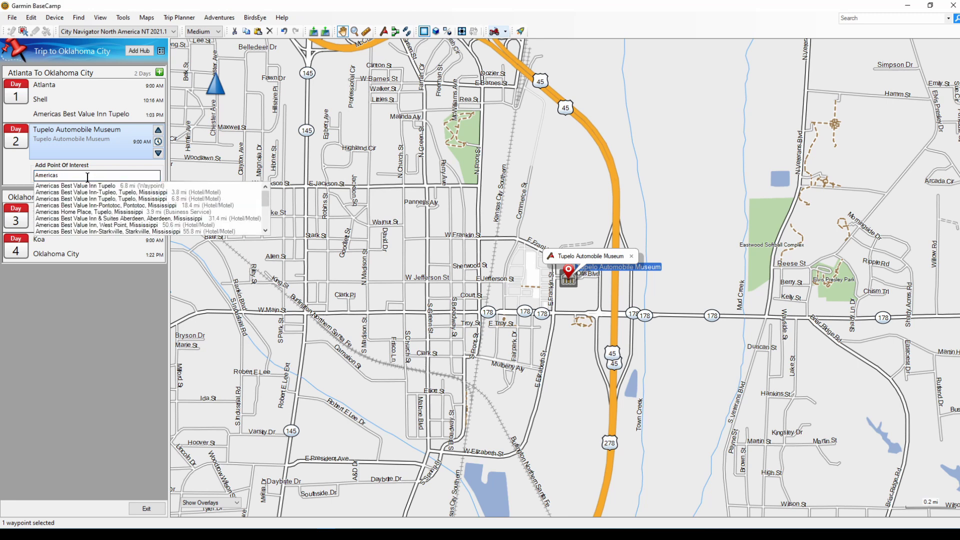
click(96, 185)
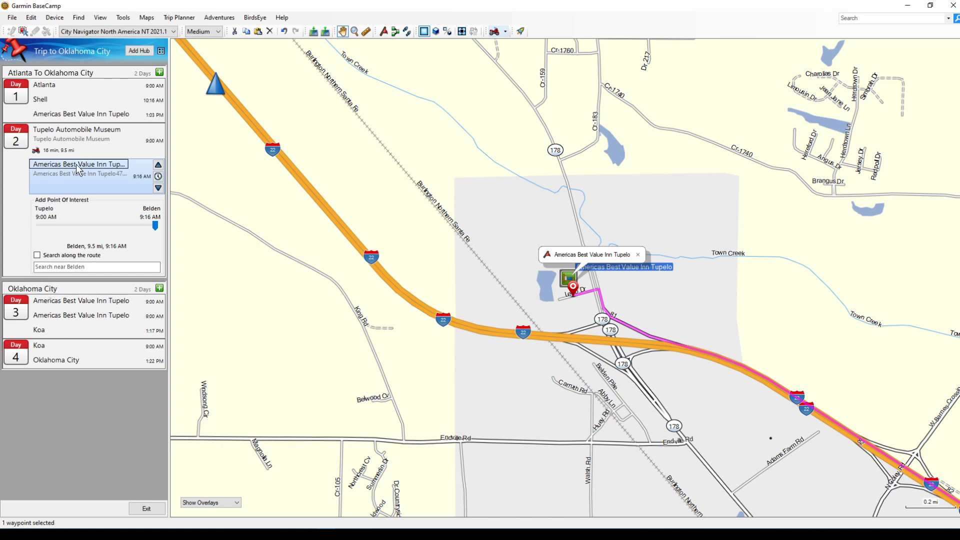
click(158, 165)
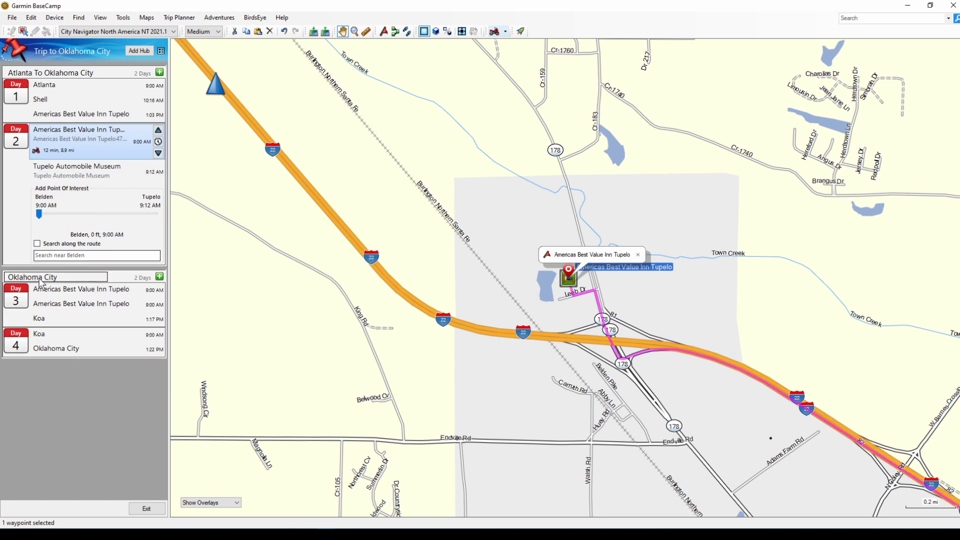
Cut the first Americas Best Value Inn Tupelo stop in Day 3 and paste it as the last stop of Day 2.
click(20, 299)
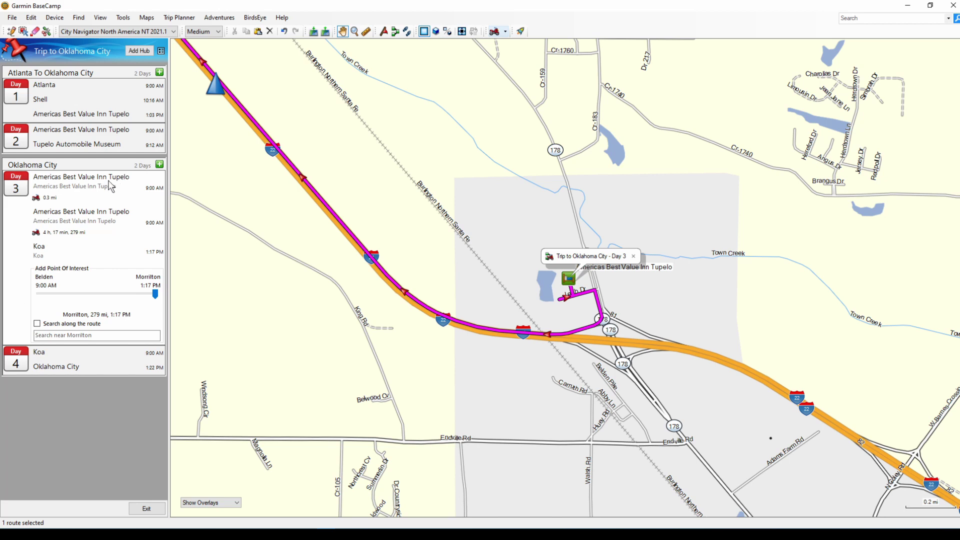
click(111, 186)
right_click(111, 198)
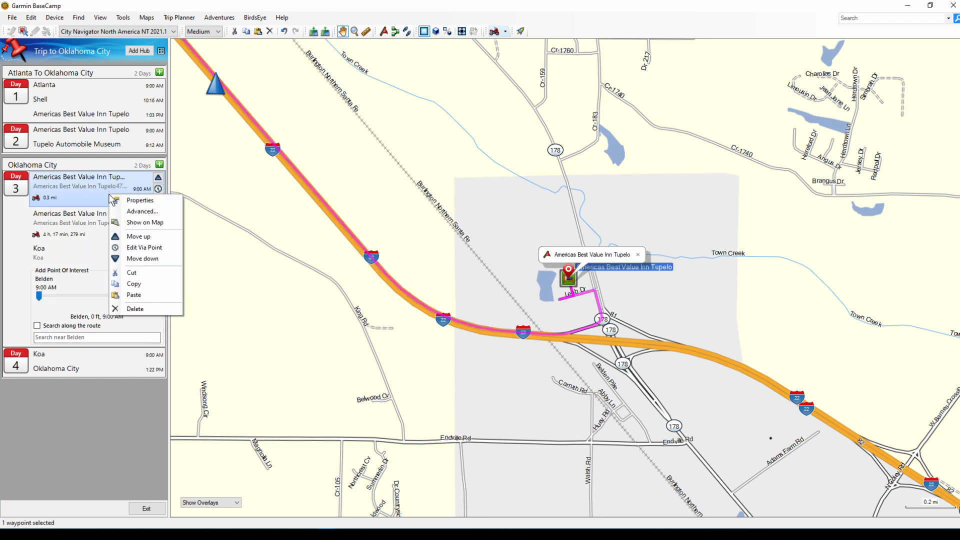
click(135, 274)
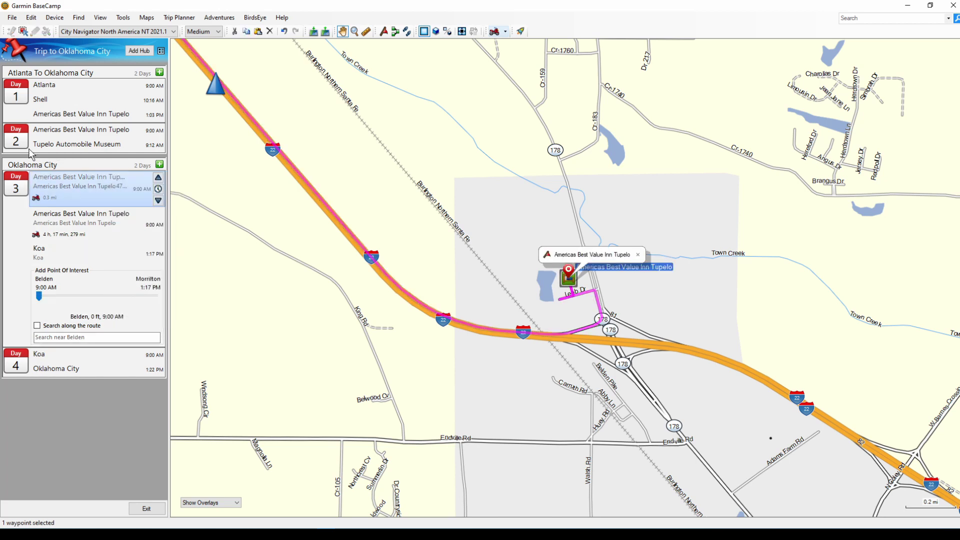
click(20, 141)
right_click(21, 212)
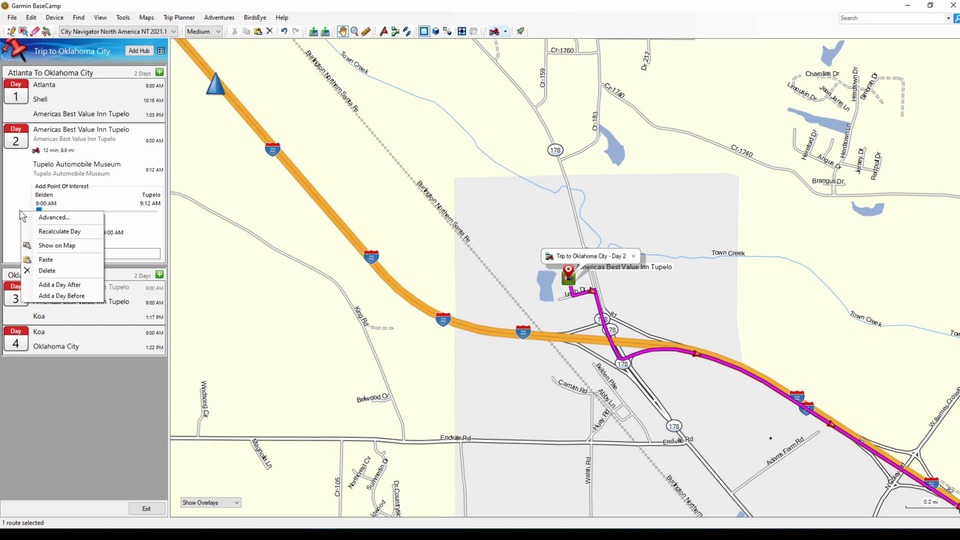
click(55, 261)
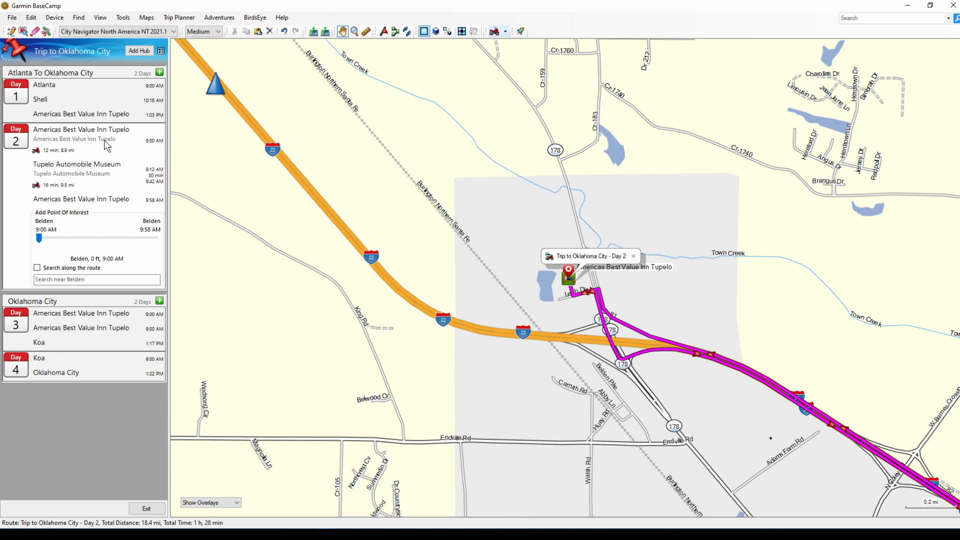
Delete the duplicate Americas Best Value Inn Tupelo stop at the start of Day 3.
mouse_move(112, 139)
click(17, 325)
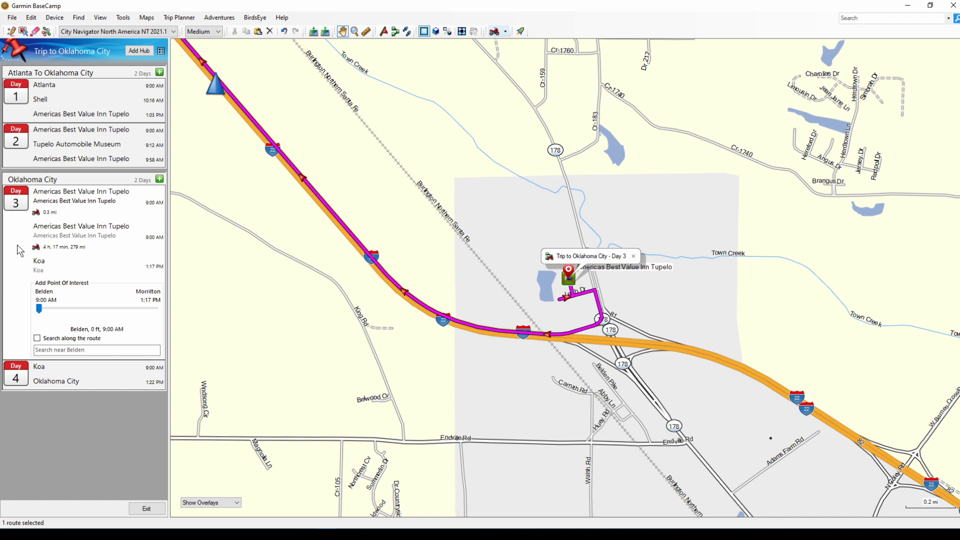
click(123, 210)
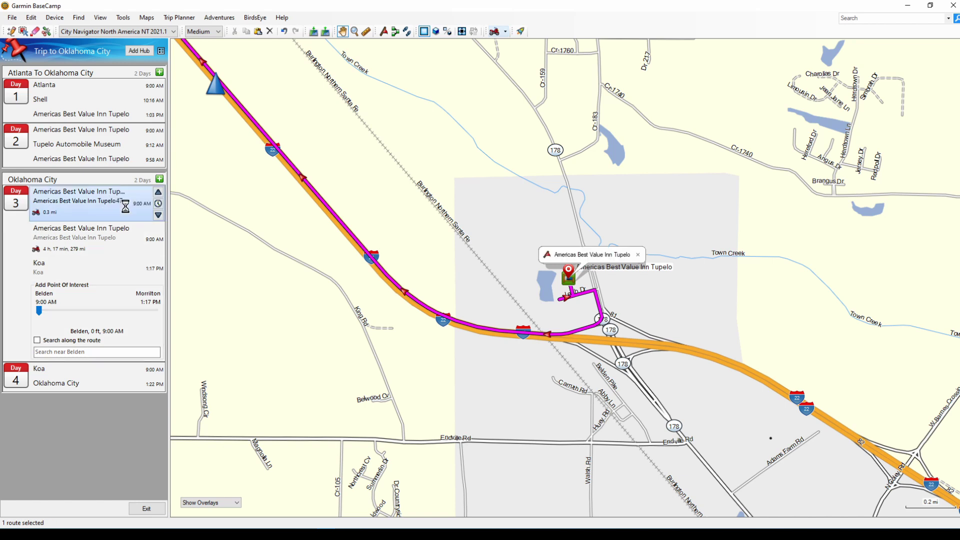
right_click(121, 215)
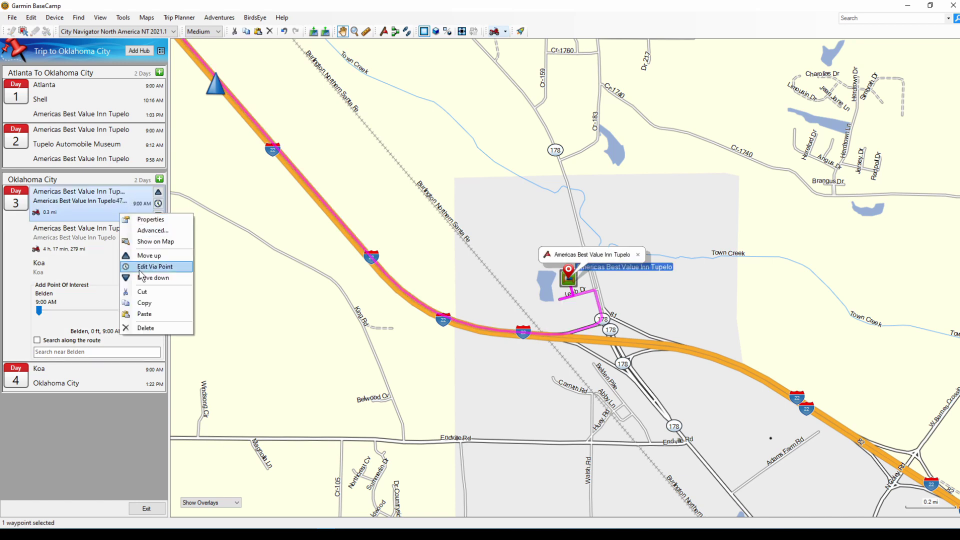
click(148, 328)
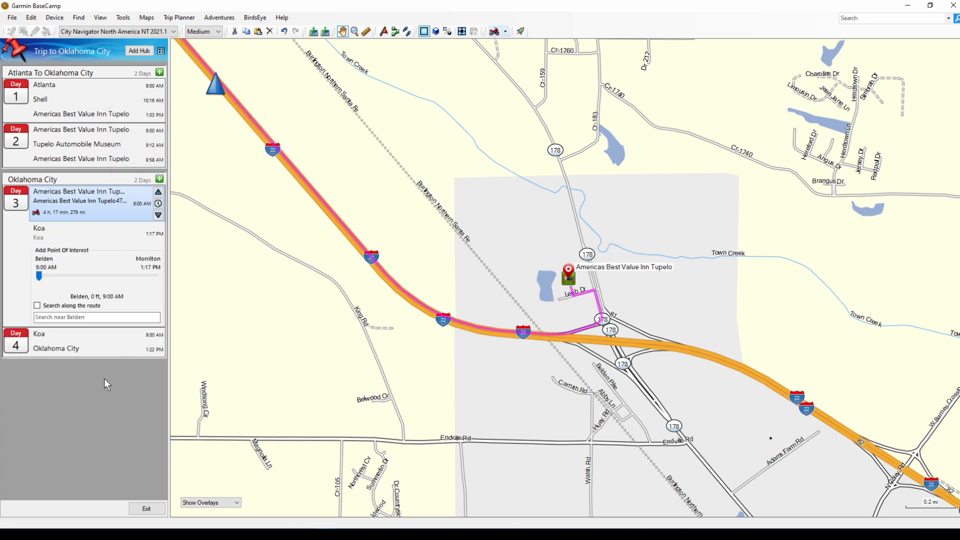
Exit the trip planner and review the library contents of the whole trip and its Atlanta To Oklahoma City and Oklahoma City hubs.
click(148, 511)
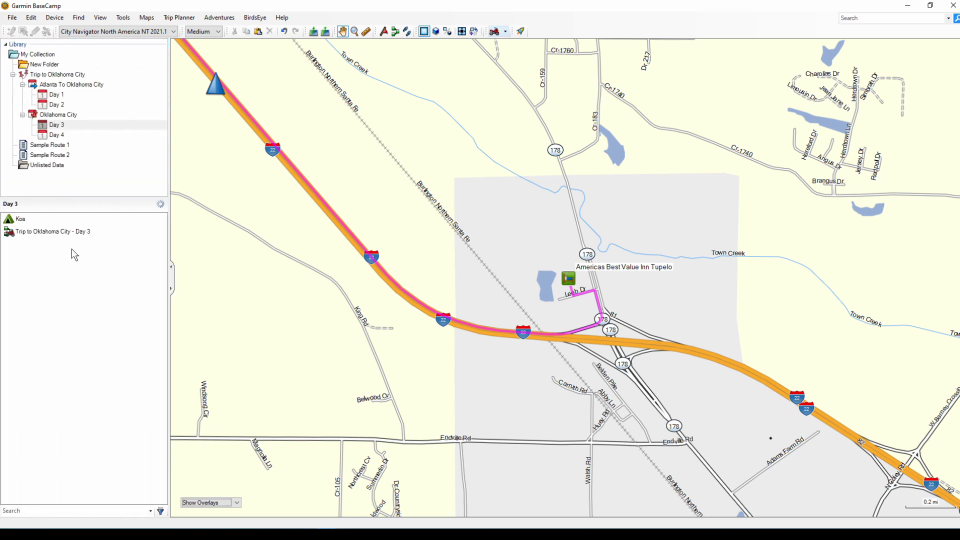
click(52, 64)
click(61, 74)
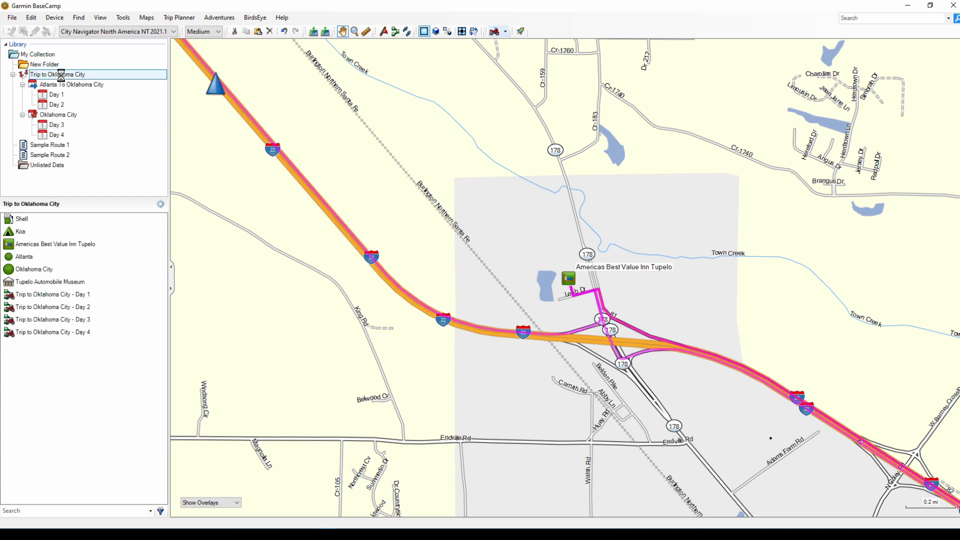
click(71, 84)
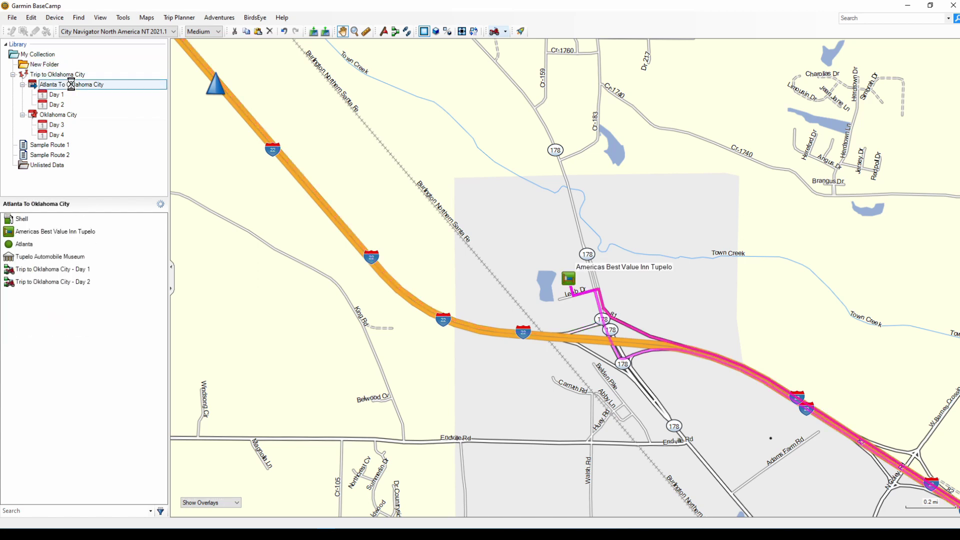
click(64, 117)
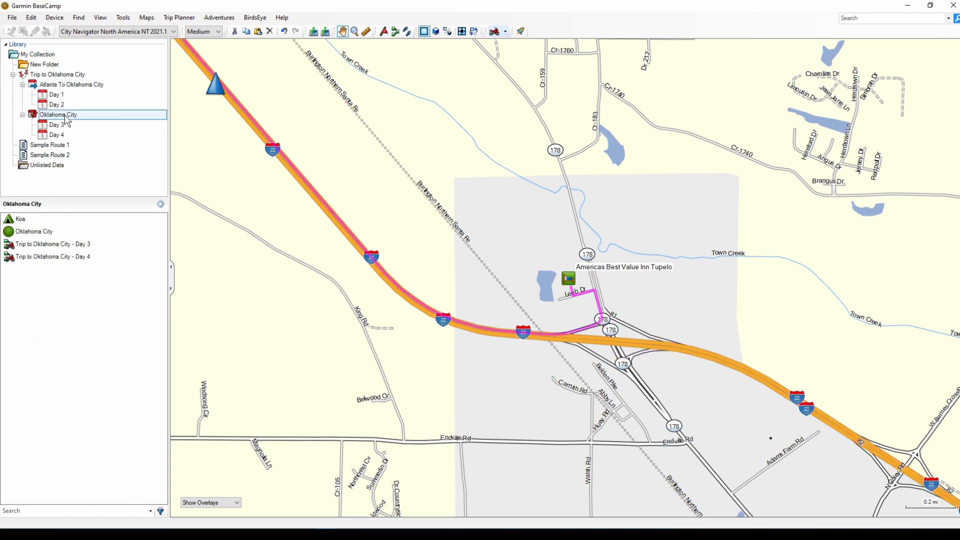
click(84, 87)
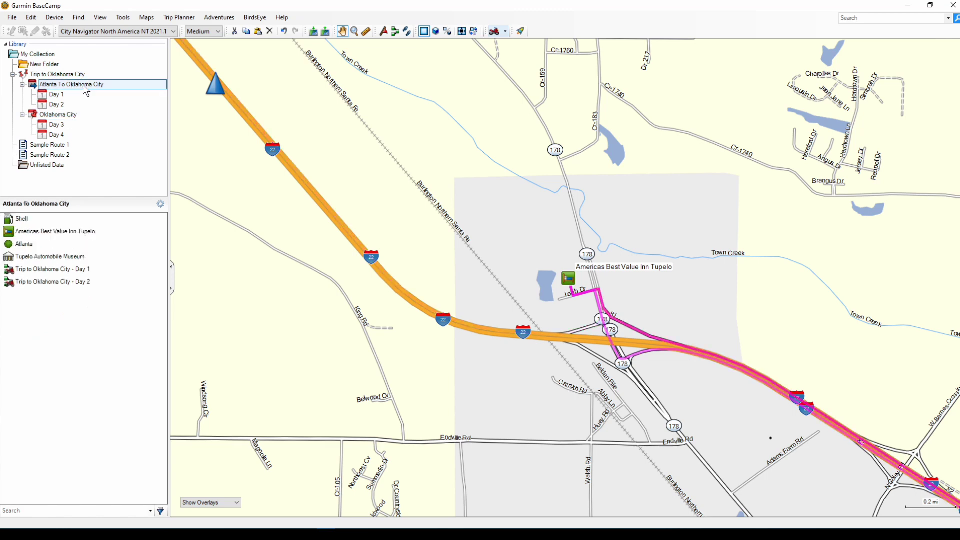
click(64, 116)
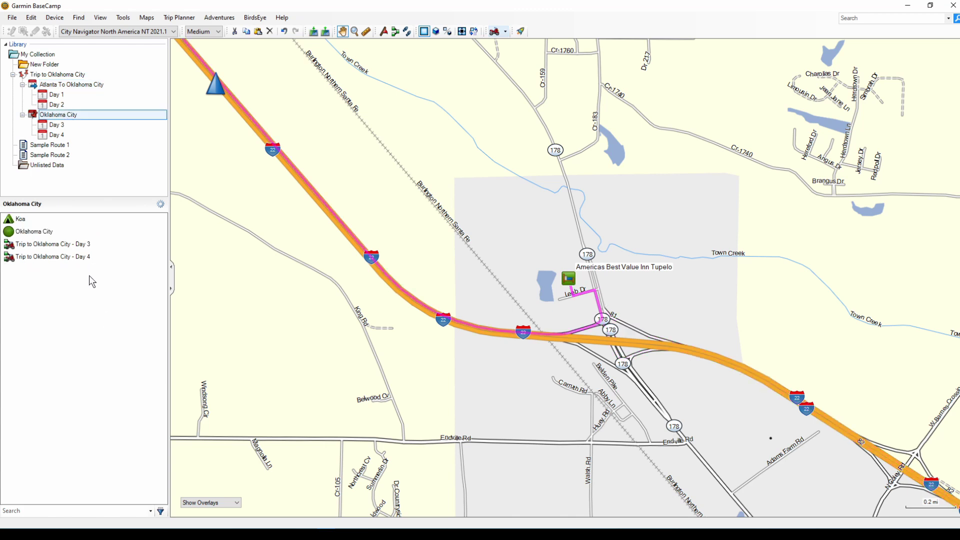
click(64, 76)
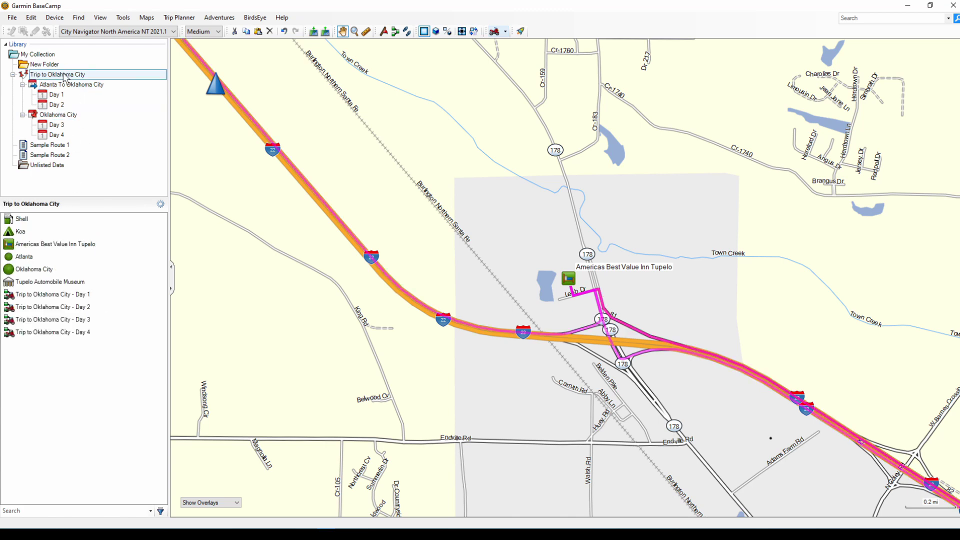
Reopen Trip to Oklahoma City in the planner, view its days in Flat View, and return to Hub View.
right_click(63, 77)
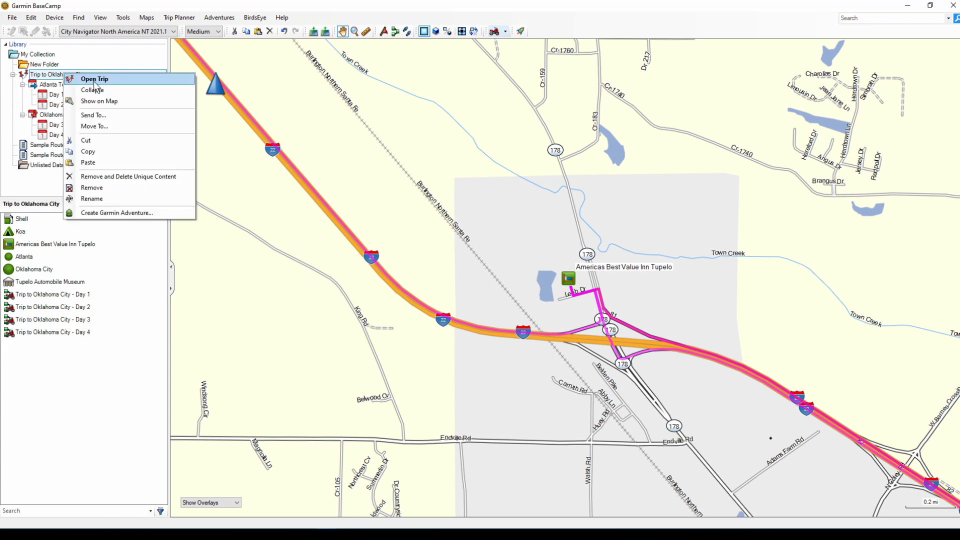
click(94, 80)
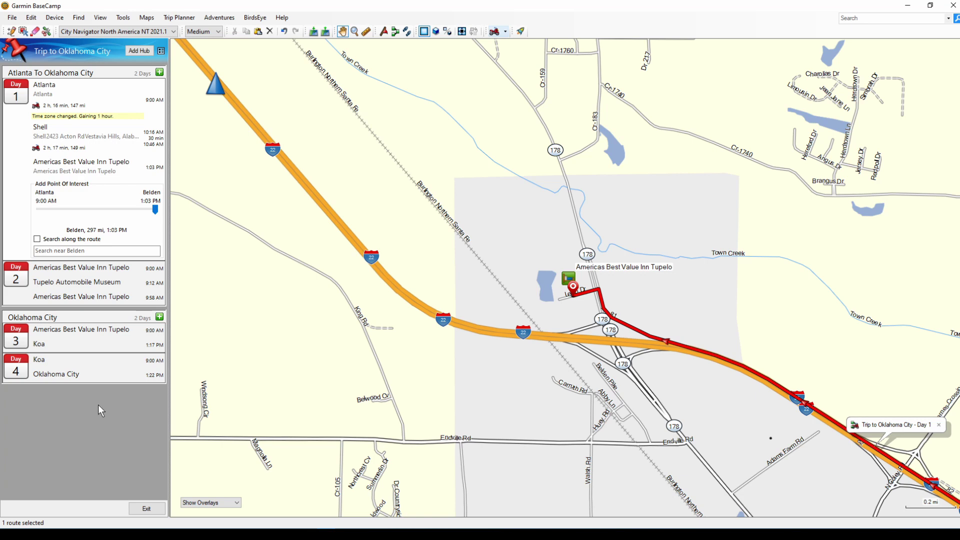
click(161, 51)
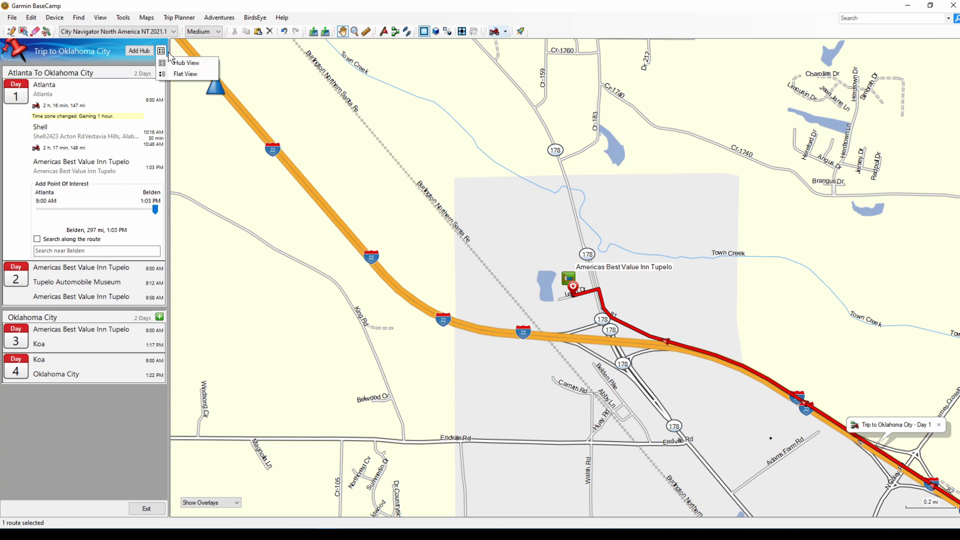
click(179, 75)
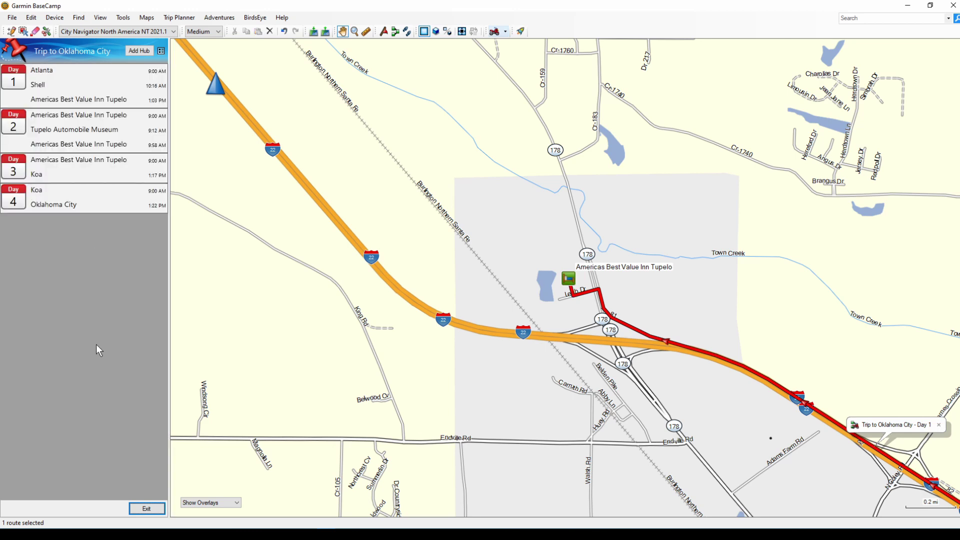
click(162, 53)
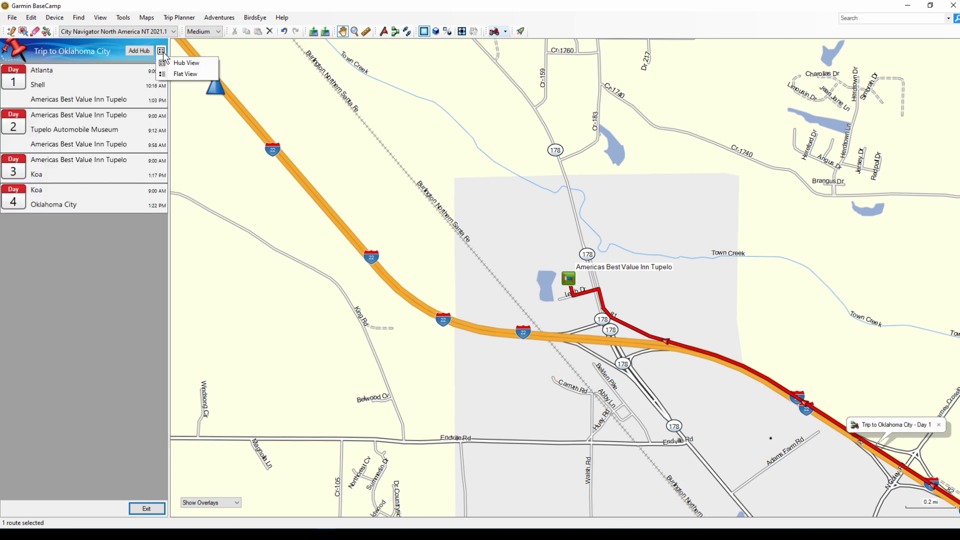
click(186, 72)
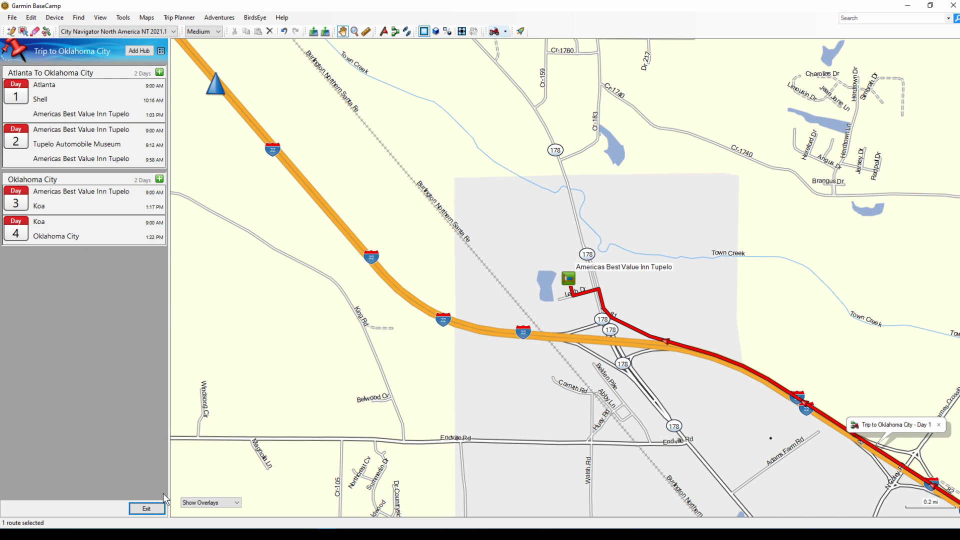
Exit the trip planner, review the Atlanta To Oklahoma City hub and its days in the library, and select the Day 2 route.
click(151, 510)
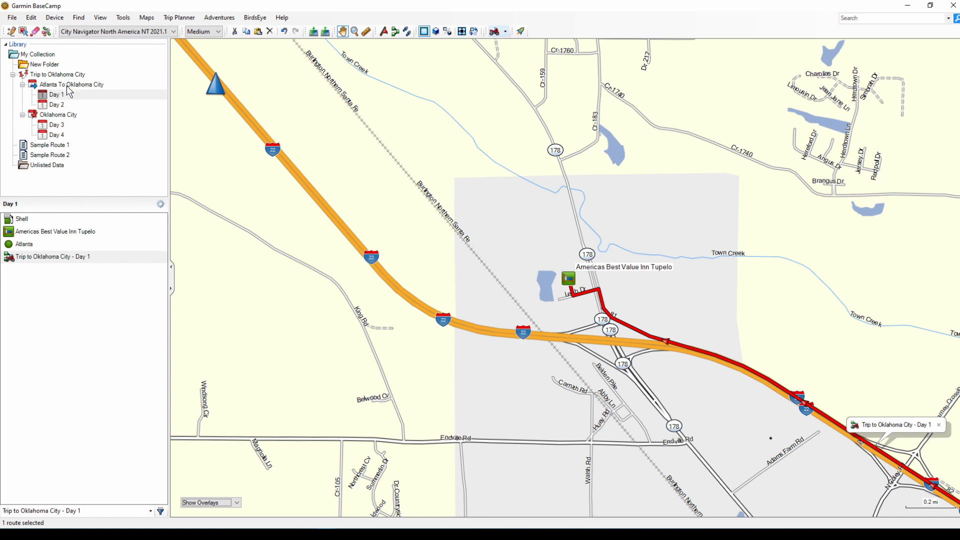
click(69, 86)
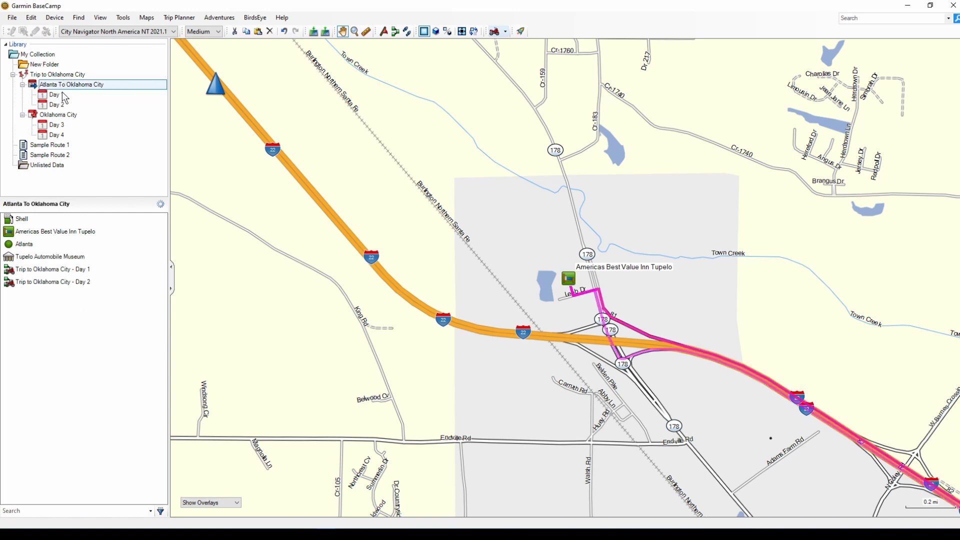
click(62, 95)
click(58, 105)
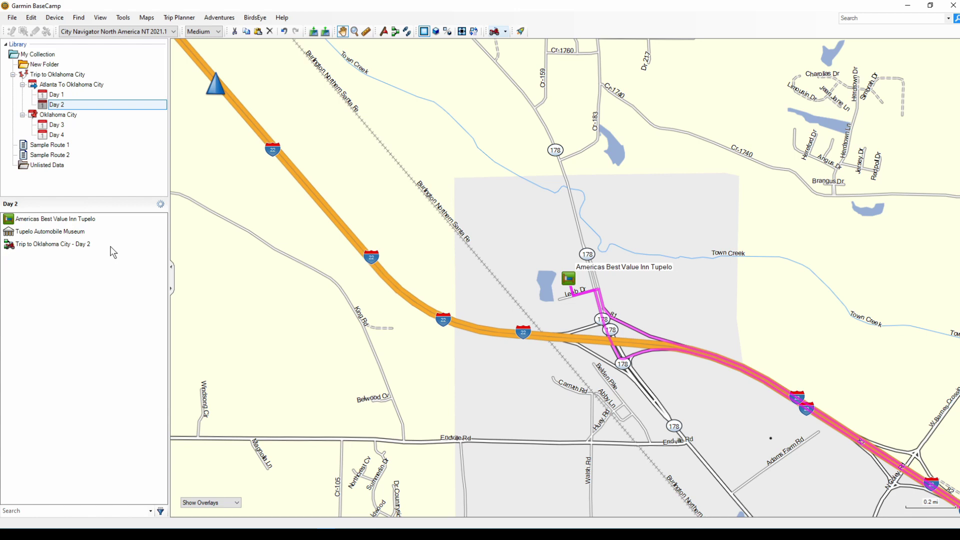
click(63, 249)
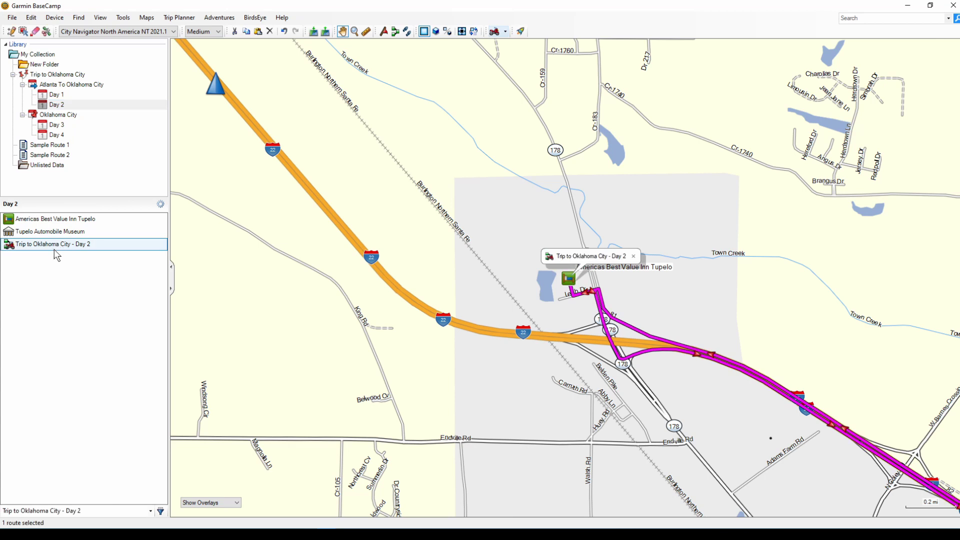